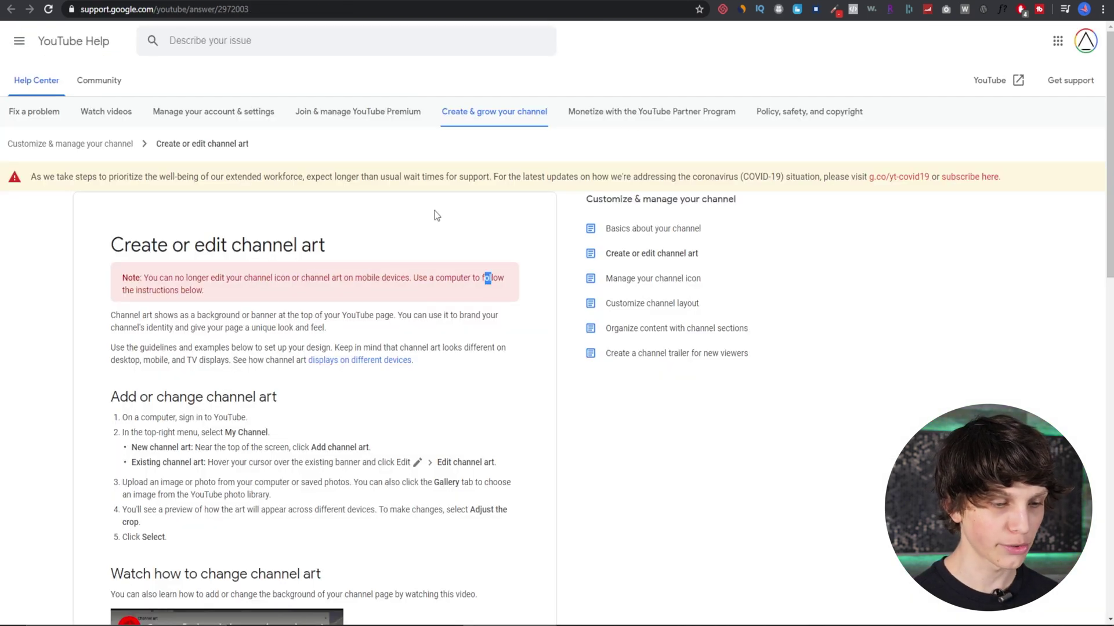
Expand the Channel art template section under YouTube banner template & size guidelines
{"action": "left_click_drag", "start_coordinate": [111, 245], "coordinate": [323, 243]}
{"action": "left_click", "coordinate": [359, 232]}
{"action": "scroll", "coordinate": [221, 295], "scroll_direction": "down", "scroll_amount": 7}
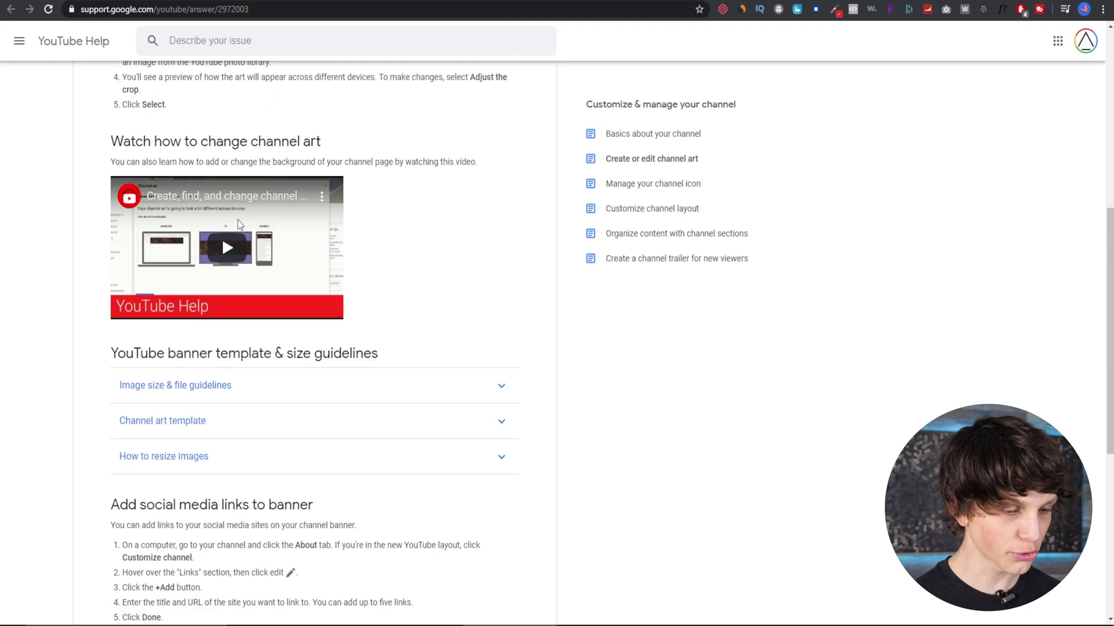
{"action": "scroll", "coordinate": [241, 225], "scroll_direction": "down", "scroll_amount": 3}
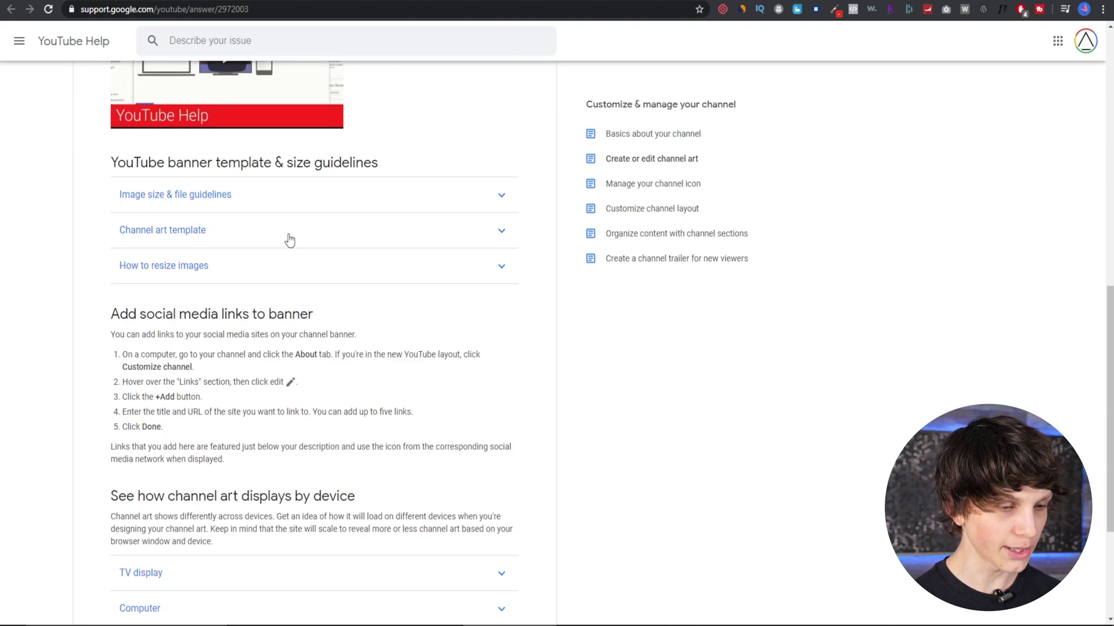
{"action": "left_click", "coordinate": [159, 236]}
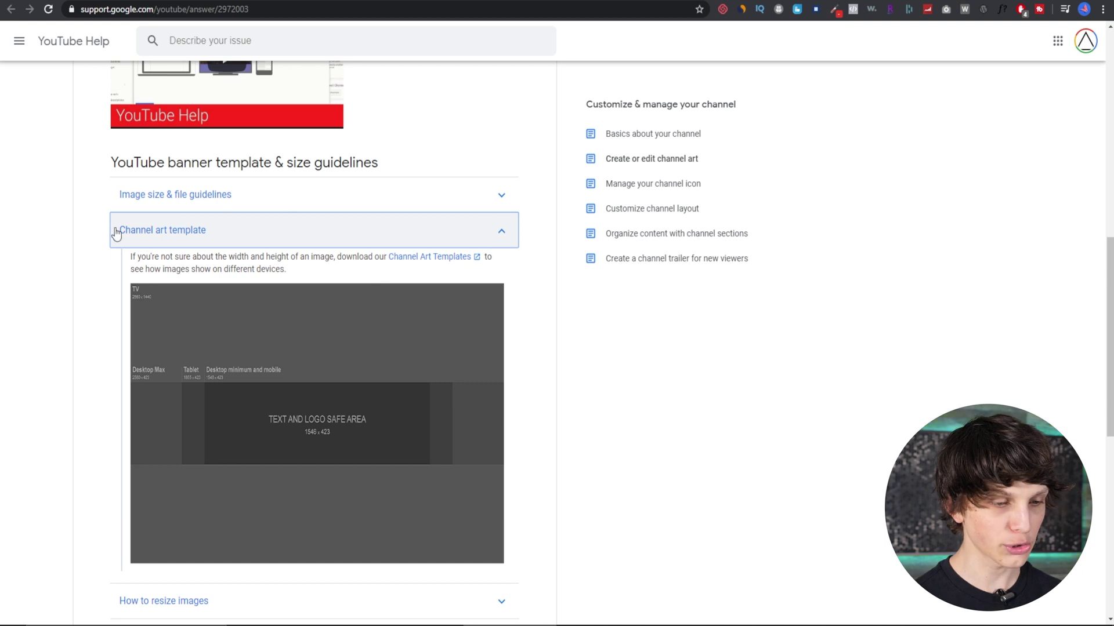
Read the template description and how images display, then dismiss the diagram's image options
{"action": "scroll", "coordinate": [168, 220], "scroll_direction": "down", "scroll_amount": 2}
{"action": "left_click_drag", "start_coordinate": [141, 132], "coordinate": [309, 139]}
{"action": "left_click", "coordinate": [308, 139]}
{"action": "left_click_drag", "start_coordinate": [154, 144], "coordinate": [278, 145]}
{"action": "left_click", "coordinate": [284, 144]}
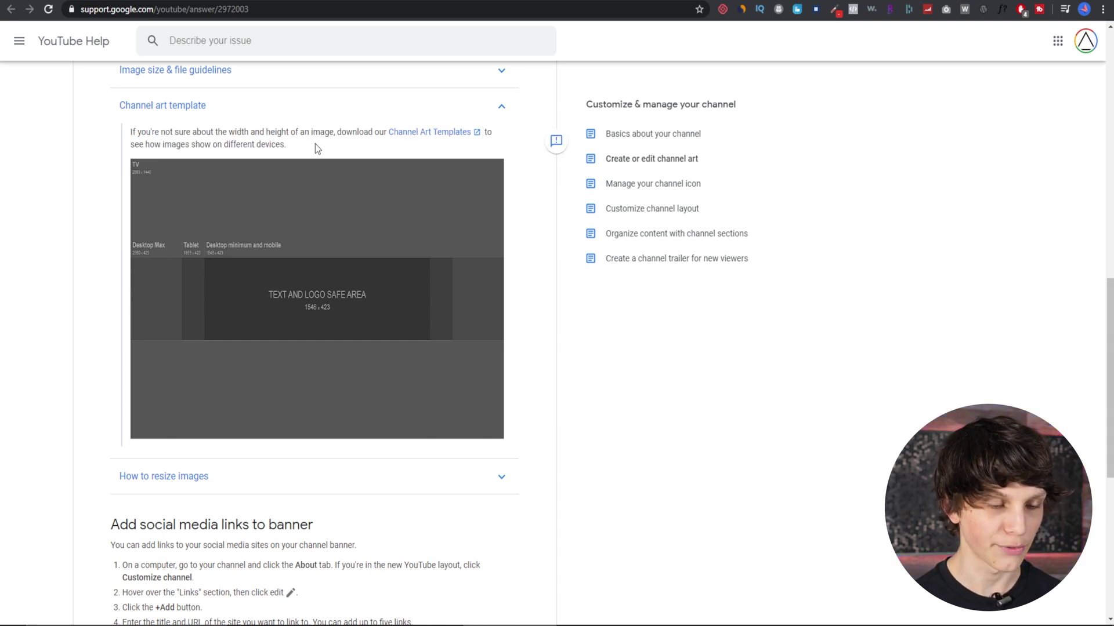
{"action": "right_click", "coordinate": [337, 245]}
{"action": "left_click", "coordinate": [634, 352]}
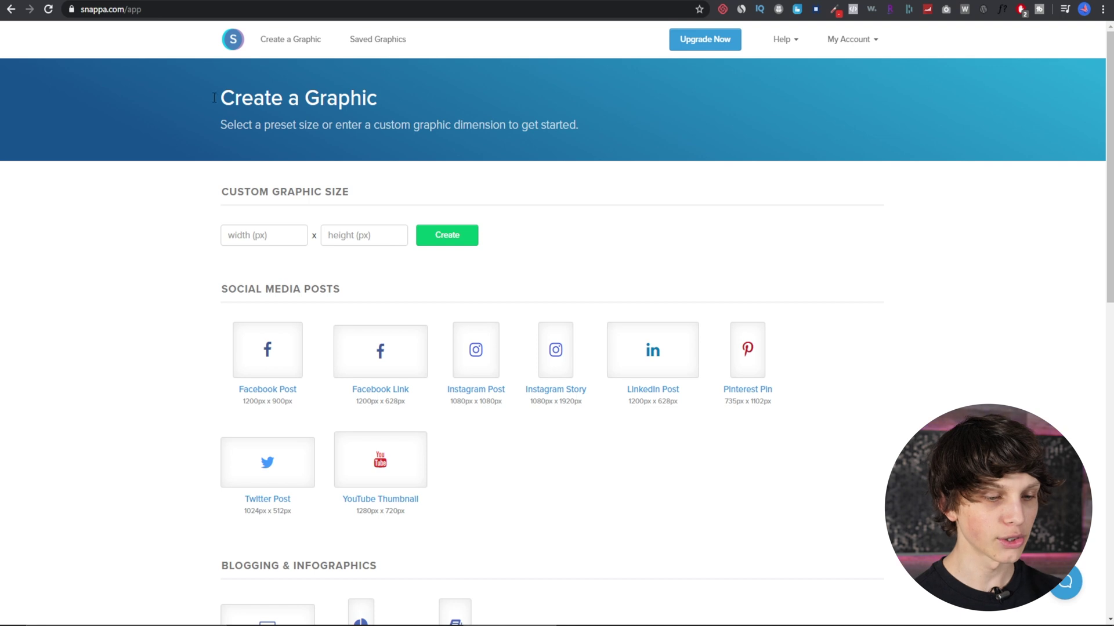
Enter trial custom width and height values, then clear both size fields
{"action": "left_click", "coordinate": [241, 232]}
{"action": "type", "text": "2560"}
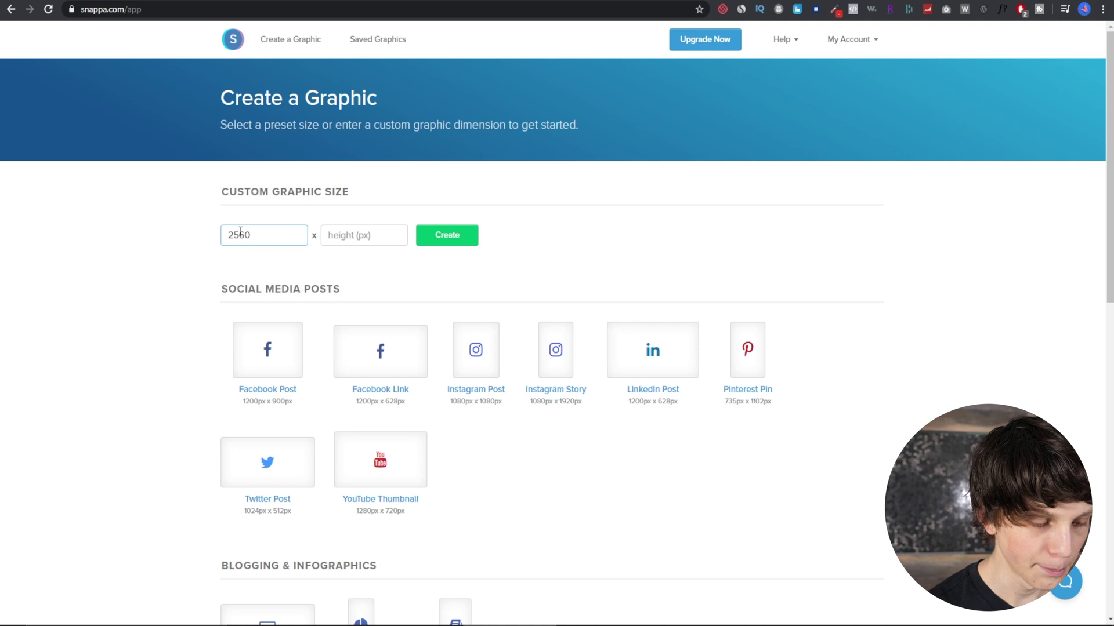
{"action": "key", "text": "Tab"}
{"action": "type", "text": "1"}
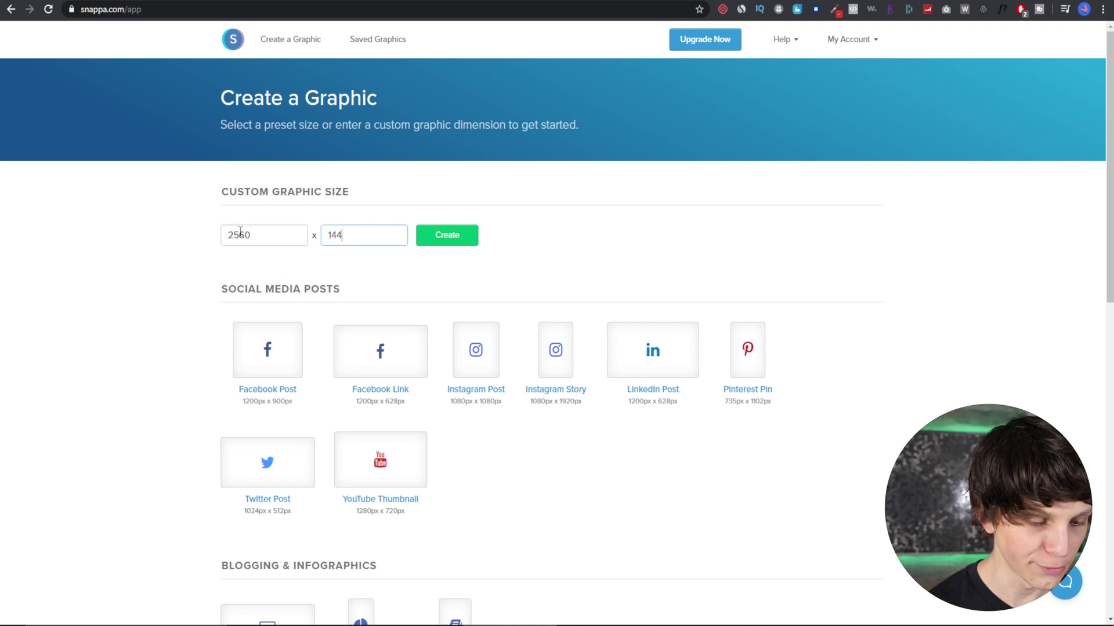
{"action": "double_click", "coordinate": [339, 235]}
{"action": "key", "text": "BackSpace"}
{"action": "double_click", "coordinate": [270, 234]}
{"action": "key", "text": "BackSpace"}
Pick YouTube Channel Art under Headers & Banners and open the Flash Sale template
{"action": "scroll", "coordinate": [191, 267], "scroll_direction": "down", "scroll_amount": 3}
{"action": "scroll", "coordinate": [203, 272], "scroll_direction": "down", "scroll_amount": 7}
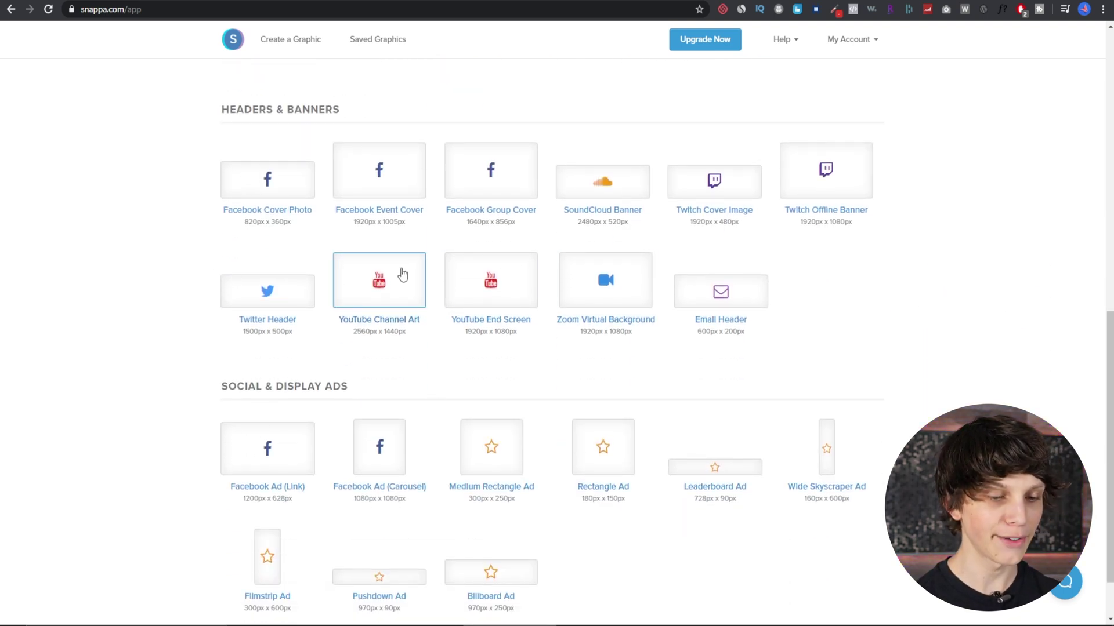
{"action": "left_click", "coordinate": [377, 298]}
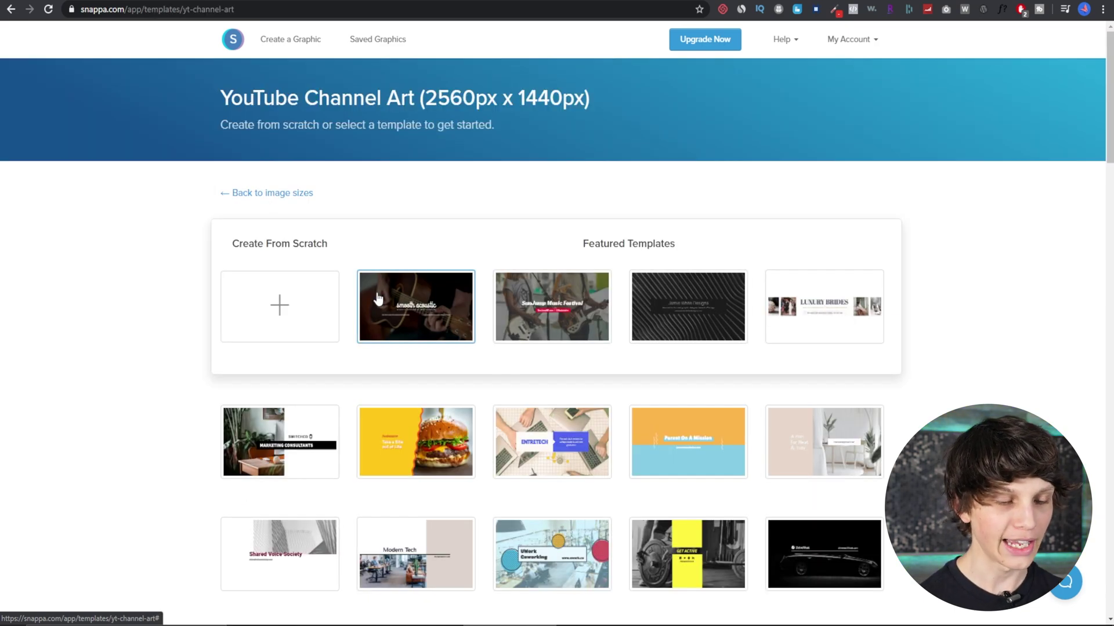
{"action": "scroll", "coordinate": [639, 385], "scroll_direction": "down", "scroll_amount": 13}
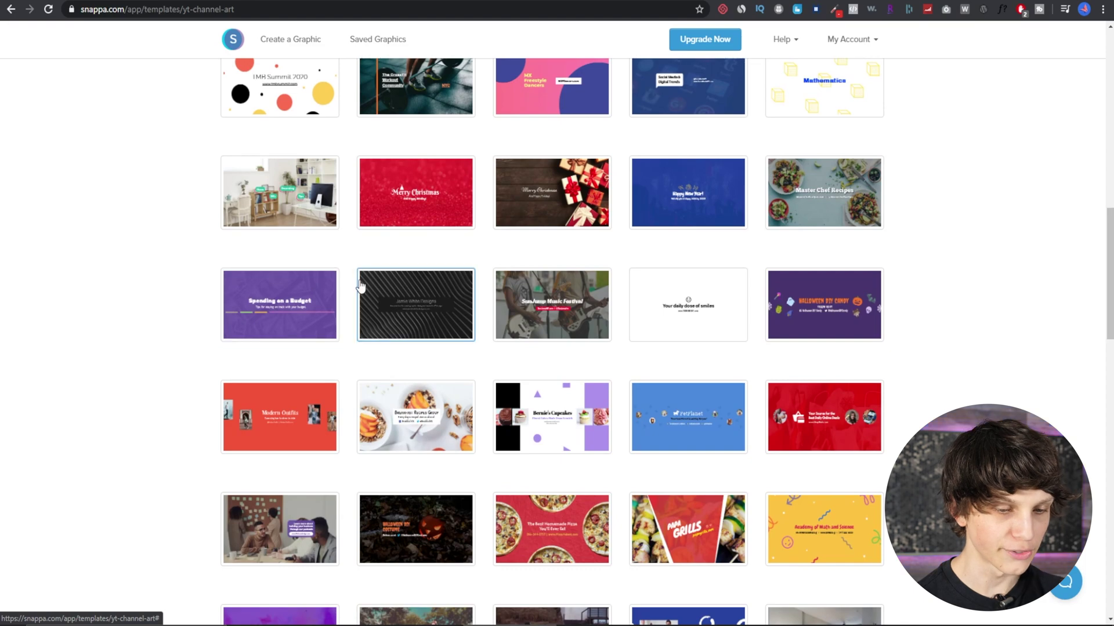
{"action": "scroll", "coordinate": [662, 338], "scroll_direction": "down", "scroll_amount": 10}
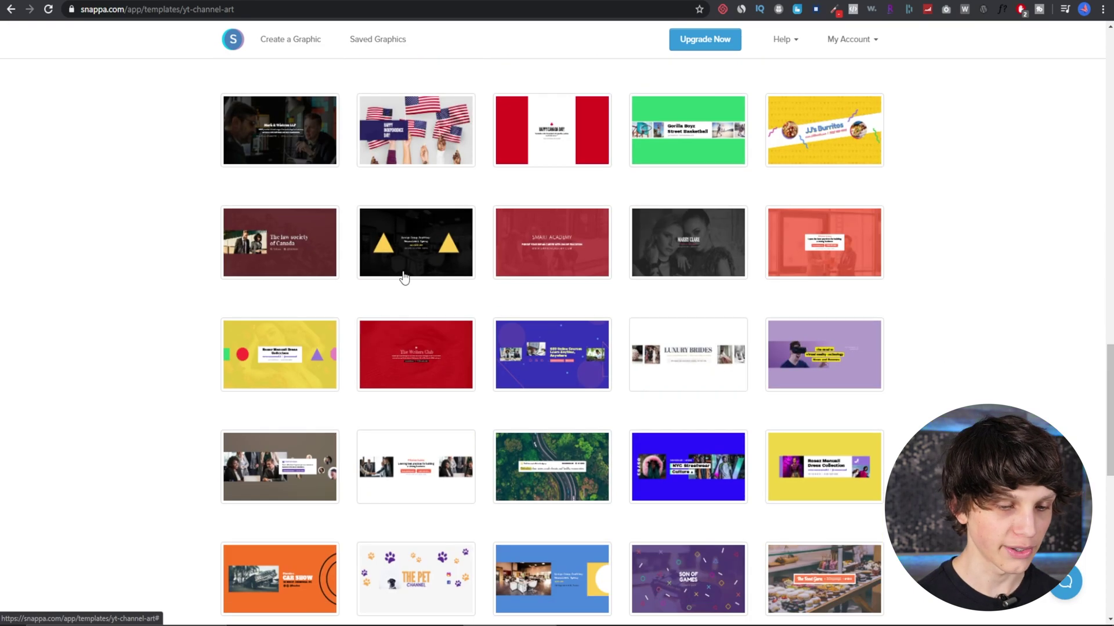
{"action": "scroll", "coordinate": [597, 378], "scroll_direction": "down", "scroll_amount": 15}
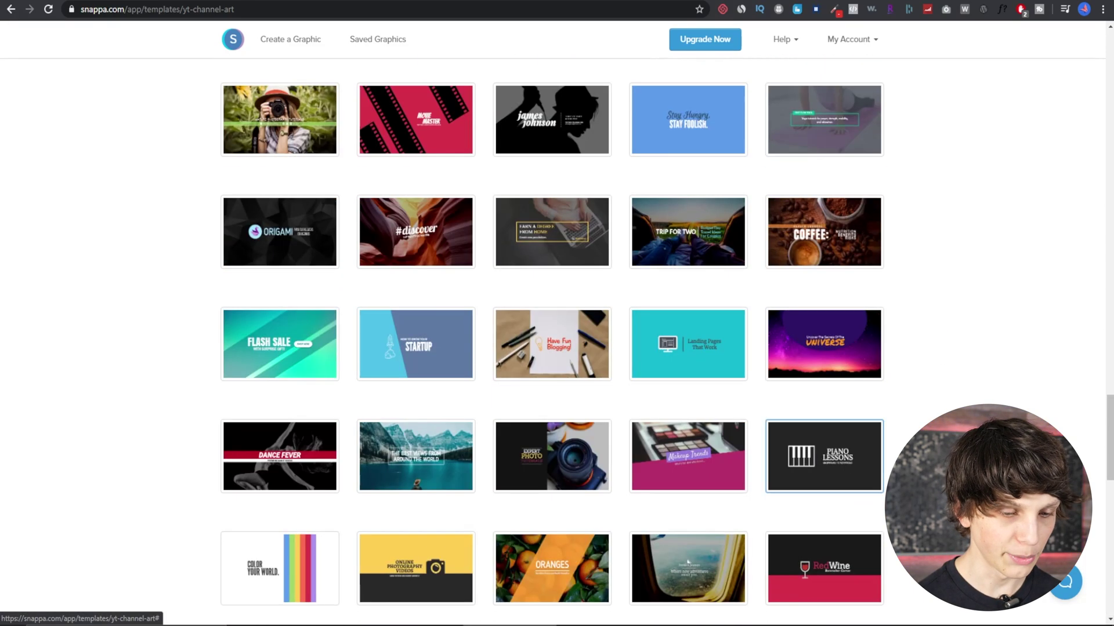
{"action": "left_click", "coordinate": [294, 344]}
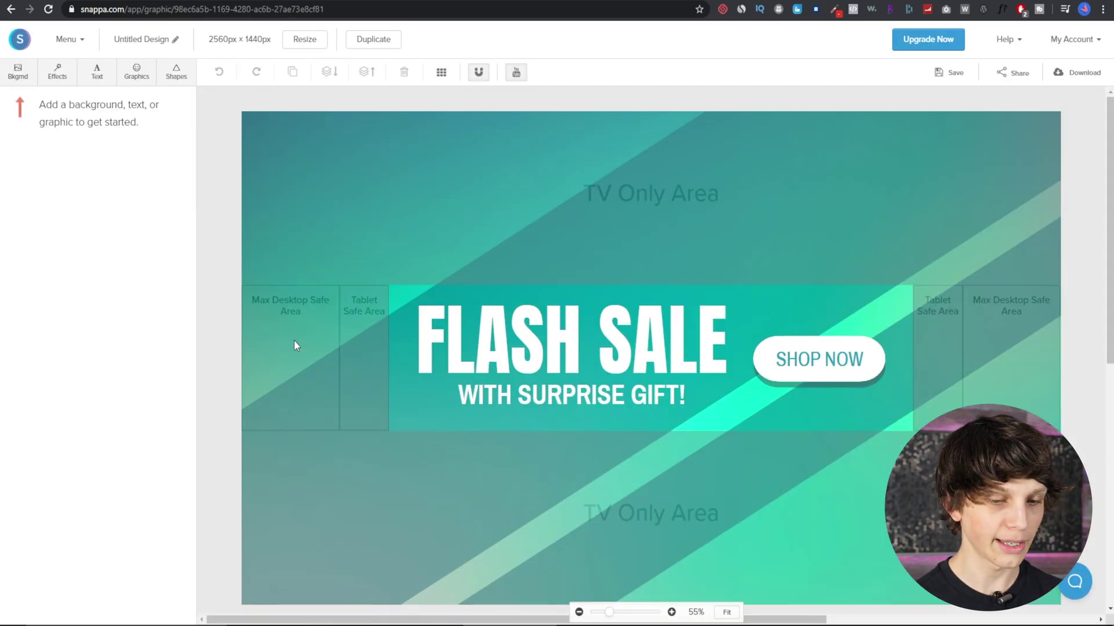
Put the channel name over FLASH SALE and 'Helping YOU With YouTube' as a one-line subtitle below it
{"action": "left_click", "coordinate": [565, 338]}
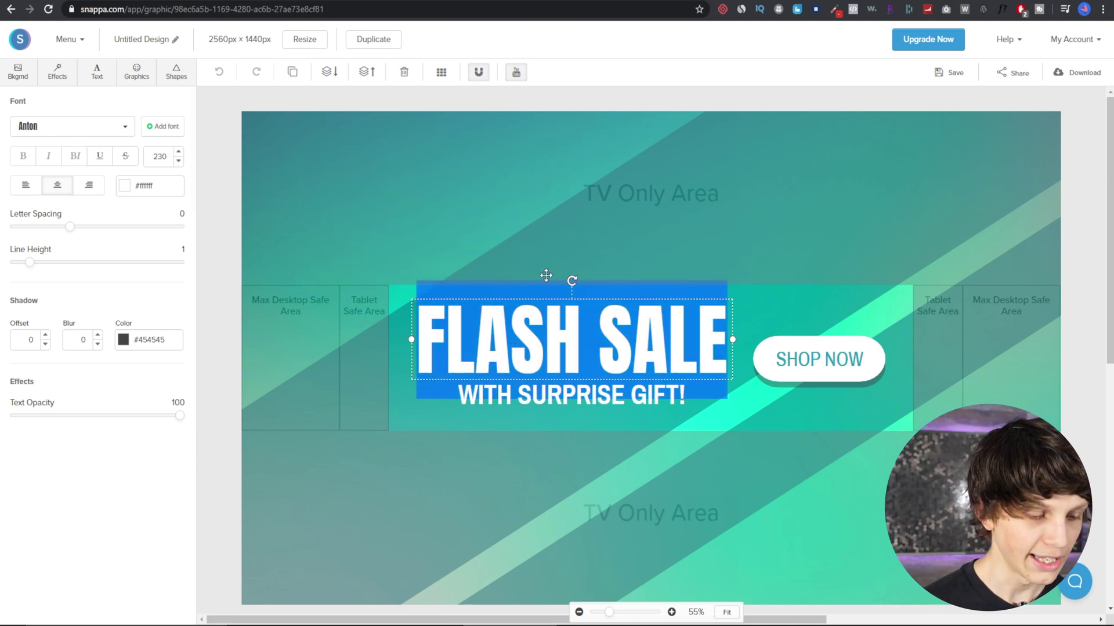
{"action": "type", "text": "Matt Par"}
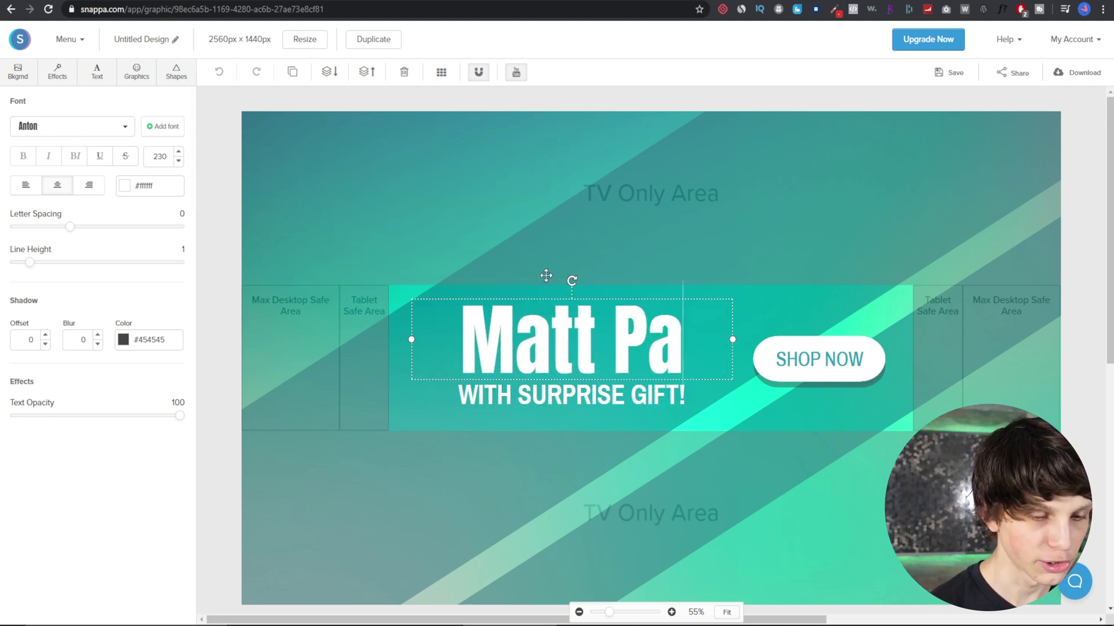
{"action": "double_click", "coordinate": [554, 399]}
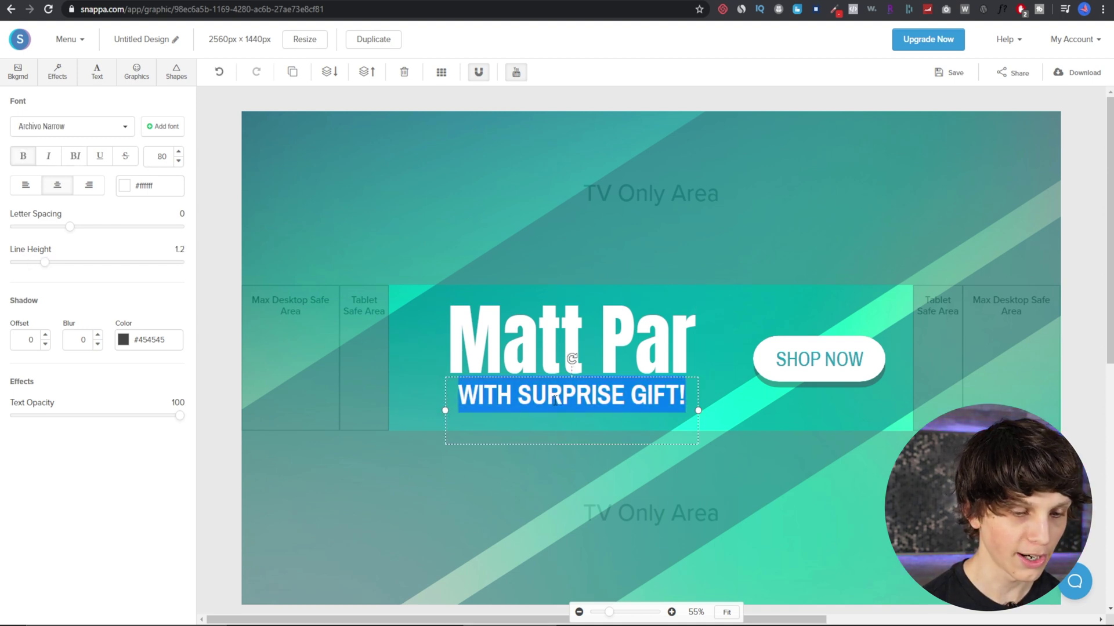
{"action": "type", "text": "Helping "}
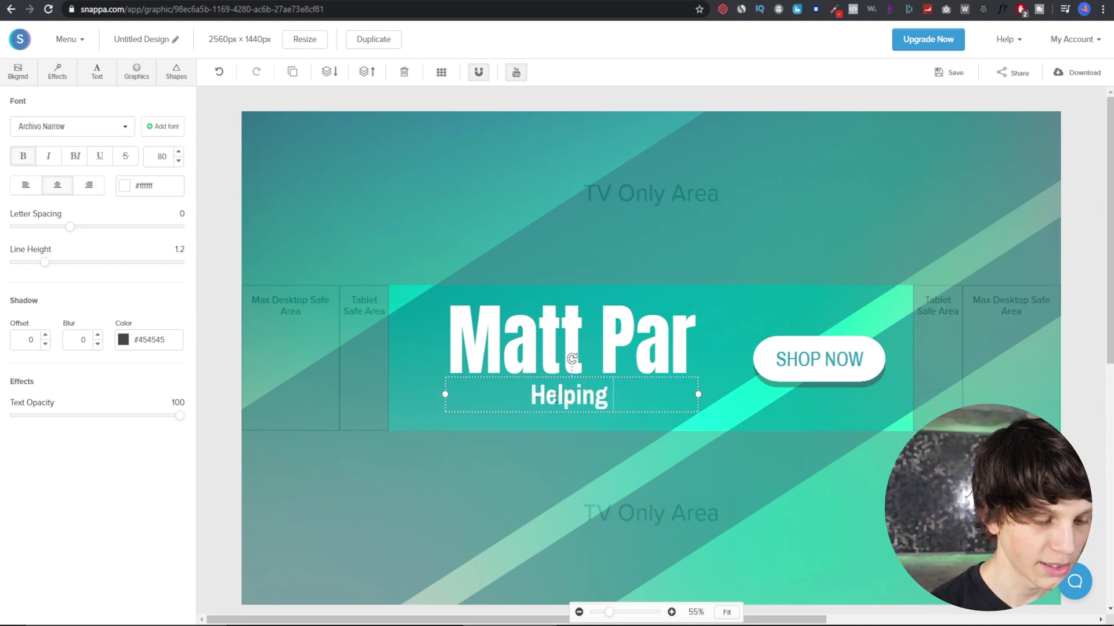
{"action": "type", "text": "YOU With Yo"}
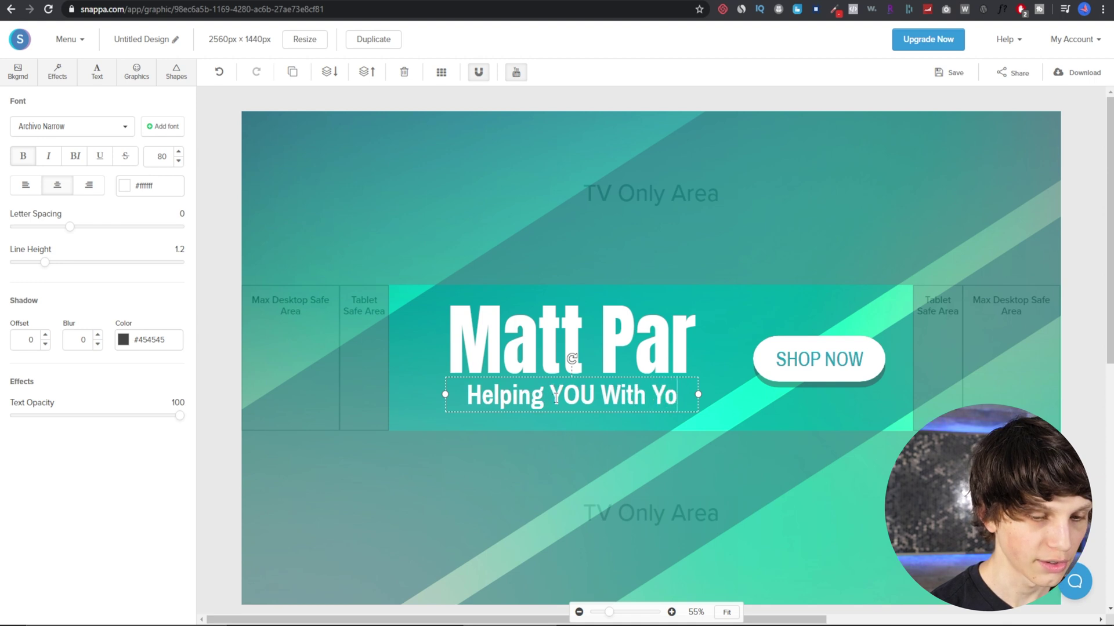
{"action": "type", "text": "uTube"}
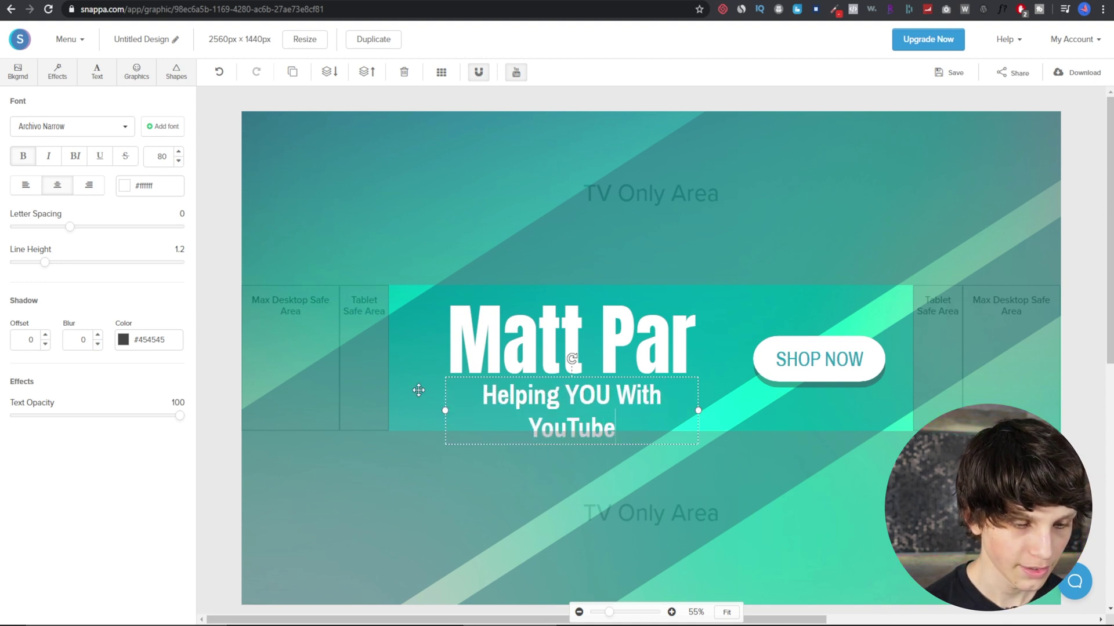
{"action": "left_click_drag", "start_coordinate": [446, 410], "coordinate": [416, 413]}
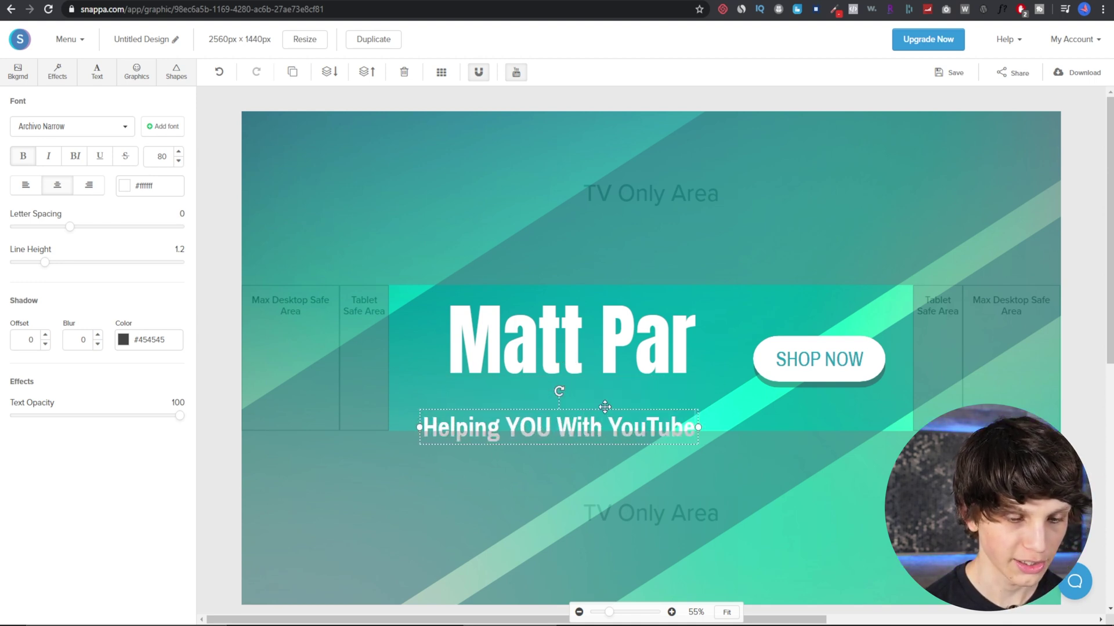
{"action": "left_click", "coordinate": [605, 407]}
{"action": "left_click_drag", "start_coordinate": [618, 412], "coordinate": [612, 382]}
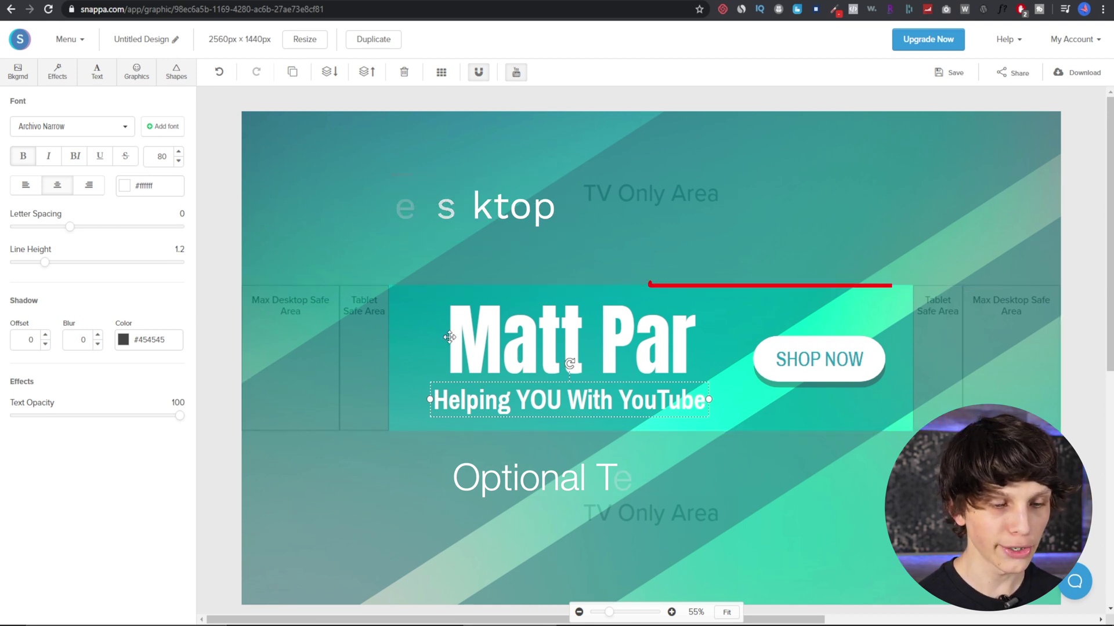
Change the pill's SHOP NOW label to SUBSCRIBE and deselect it
{"action": "left_click", "coordinate": [834, 355]}
{"action": "double_click", "coordinate": [837, 359]}
{"action": "type", "text": "S"}
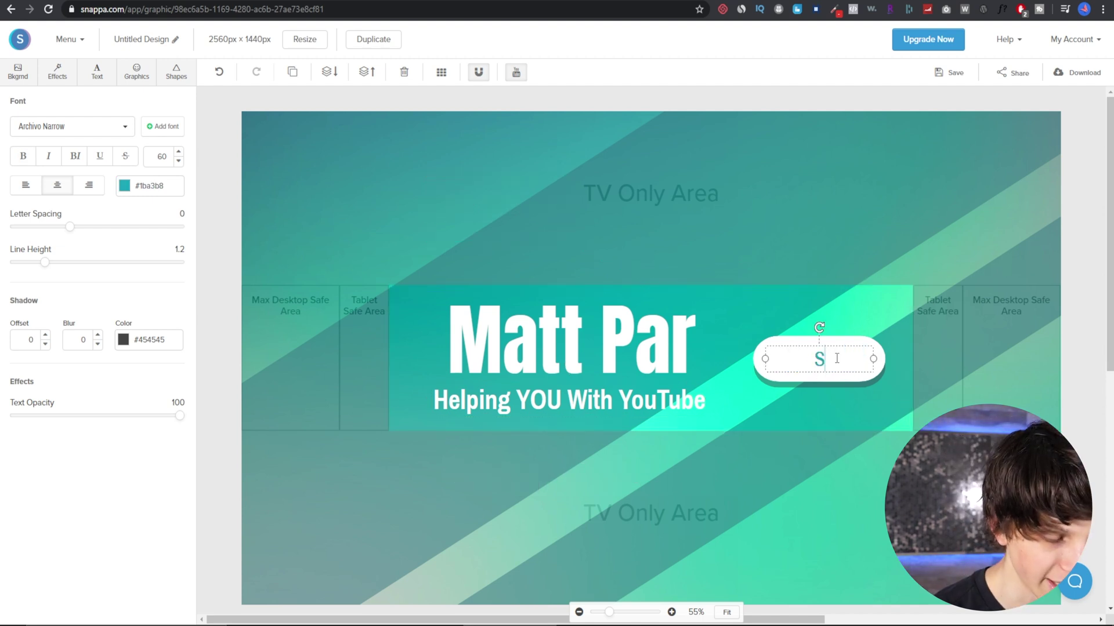
{"action": "type", "text": "UBSCRIBE"}
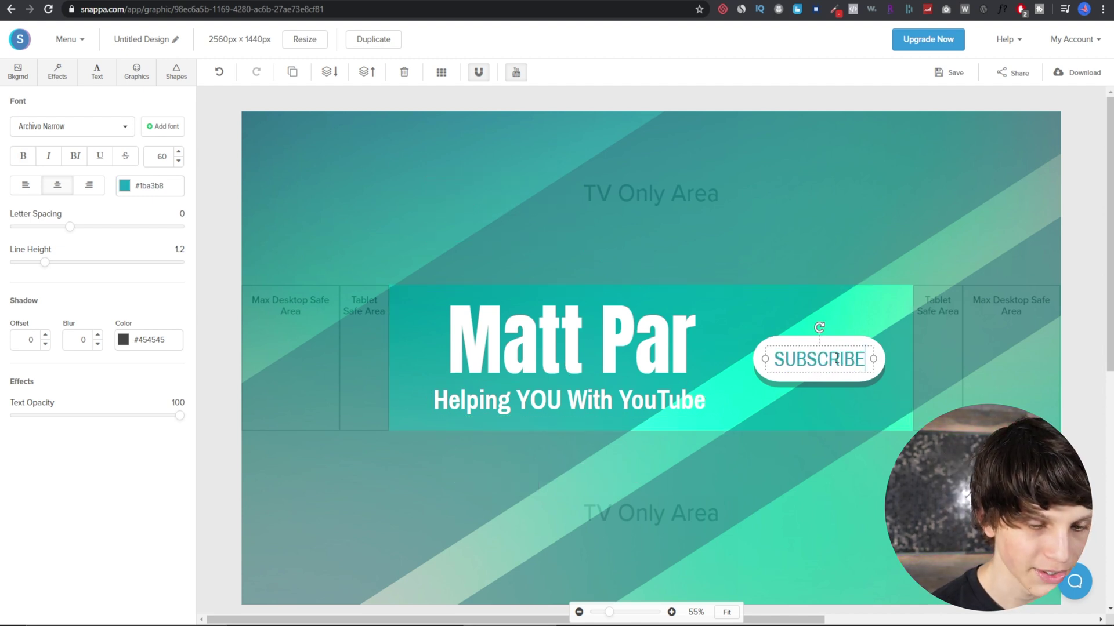
{"action": "left_click", "coordinate": [1094, 182]}
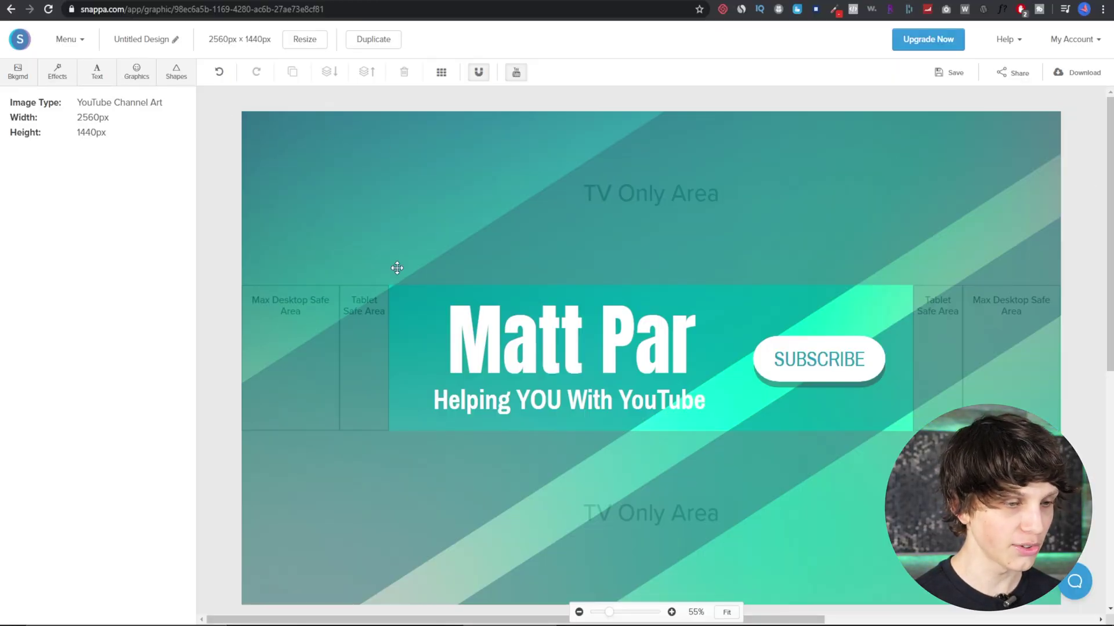
Return to Create a Graphic, pick YouTube Channel Art and choose Create From Scratch
{"action": "left_click", "coordinate": [69, 40]}
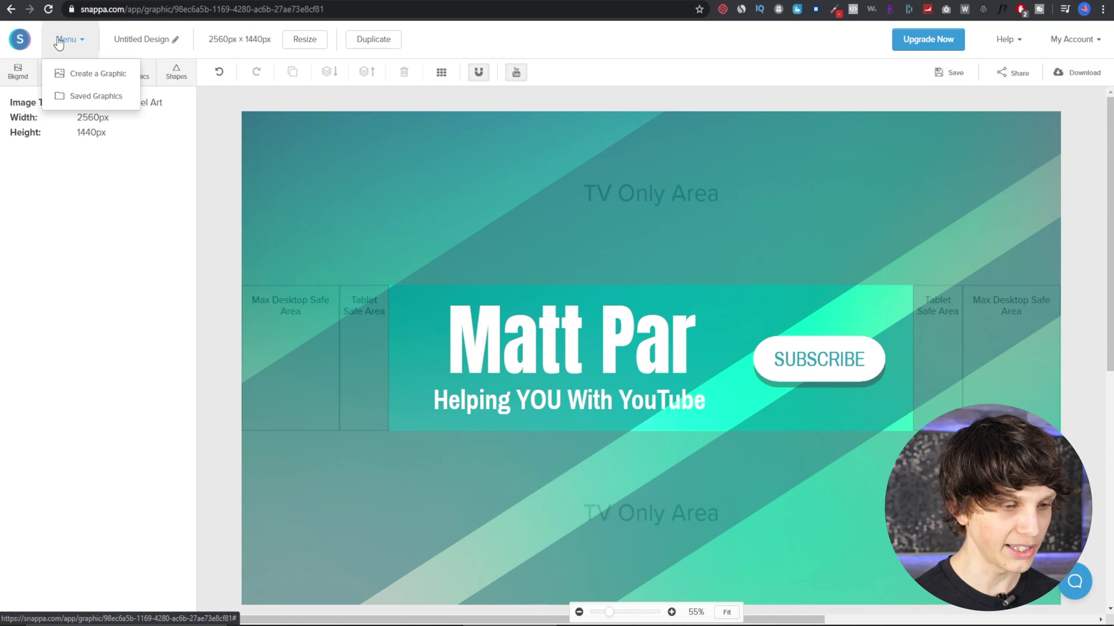
{"action": "left_click", "coordinate": [107, 75]}
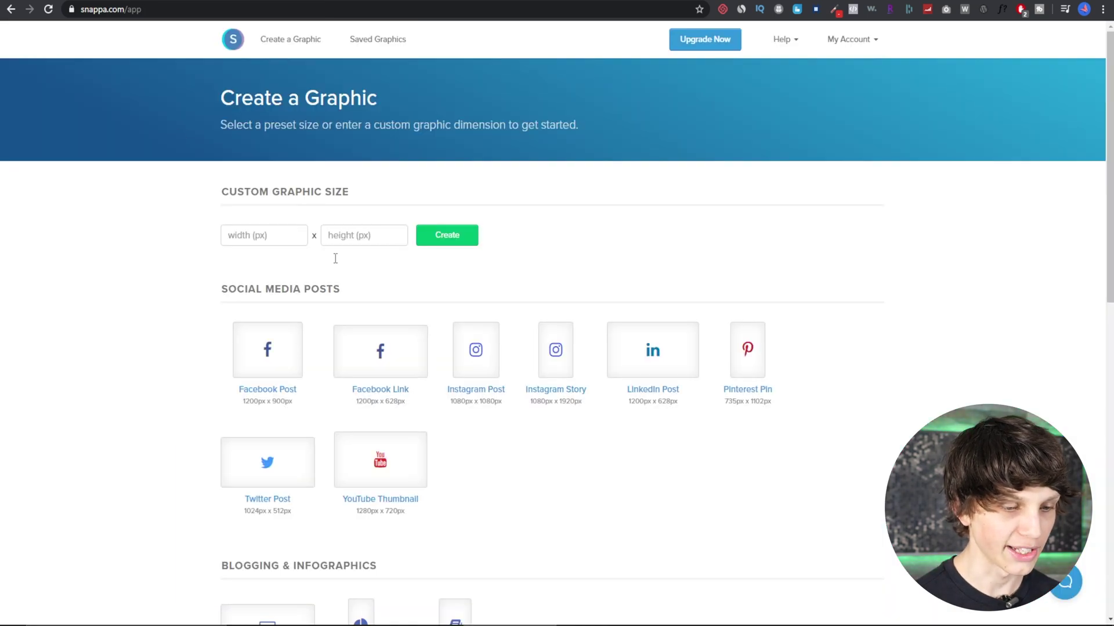
{"action": "scroll", "coordinate": [363, 323], "scroll_direction": "down", "scroll_amount": 6}
{"action": "scroll", "coordinate": [363, 325], "scroll_direction": "down", "scroll_amount": 5}
{"action": "left_click", "coordinate": [385, 239]}
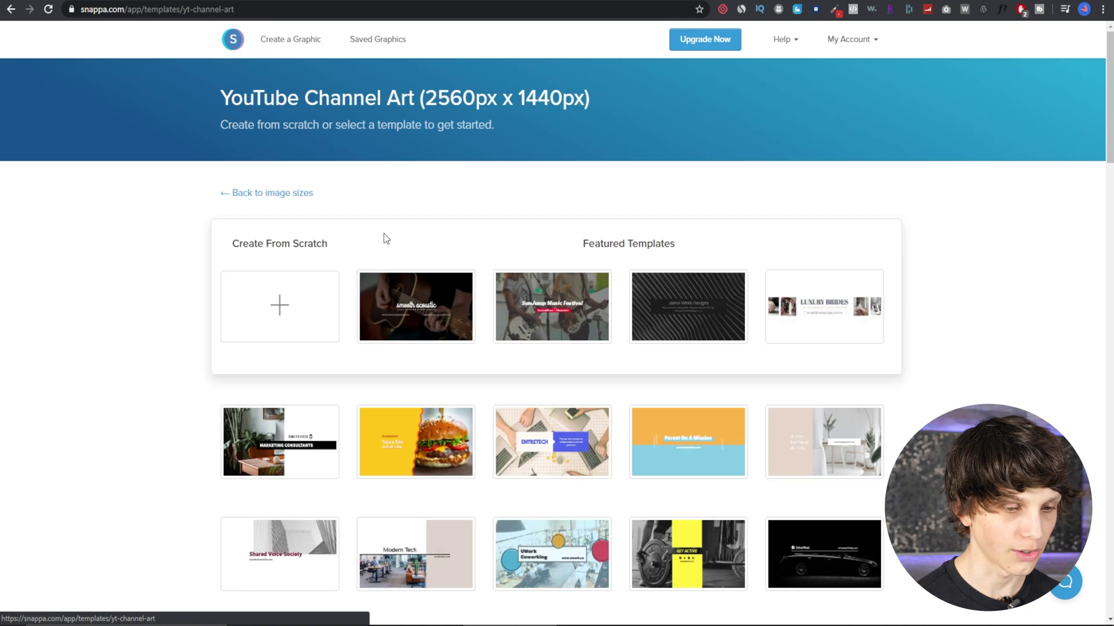
{"action": "left_click", "coordinate": [263, 303]}
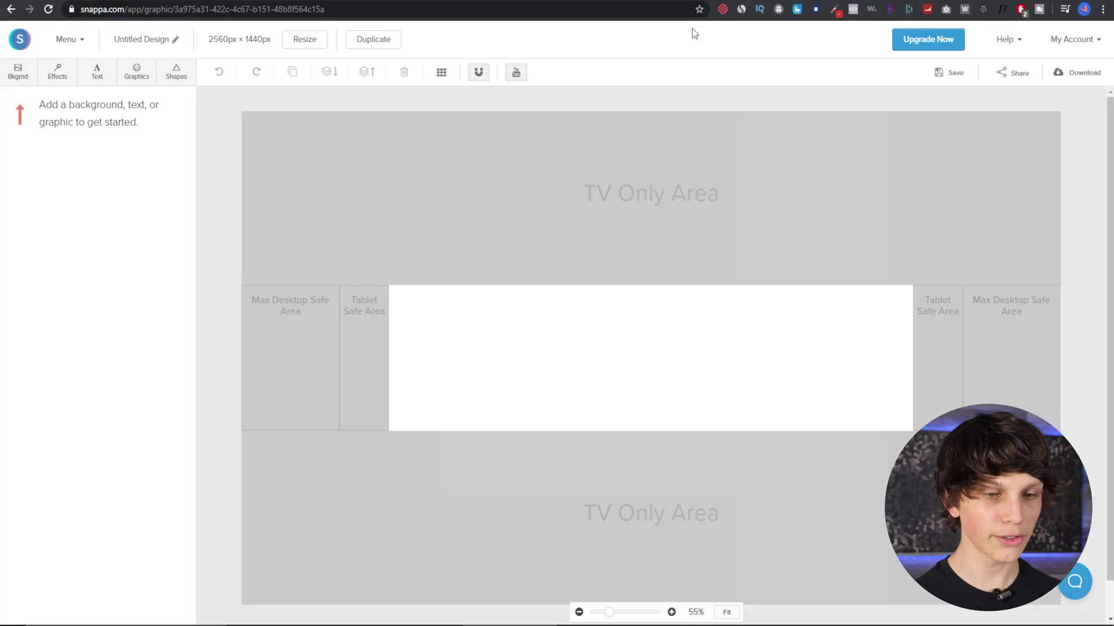
{"action": "left_click", "coordinate": [690, 1]}
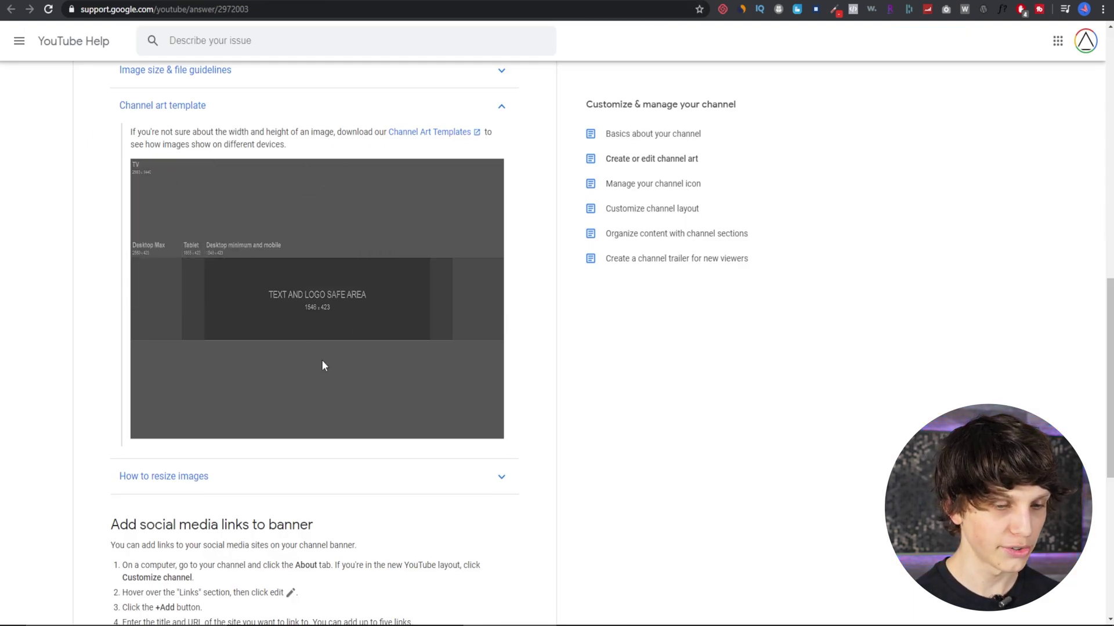
{"action": "scroll", "coordinate": [320, 365], "scroll_direction": "up", "scroll_amount": 15}
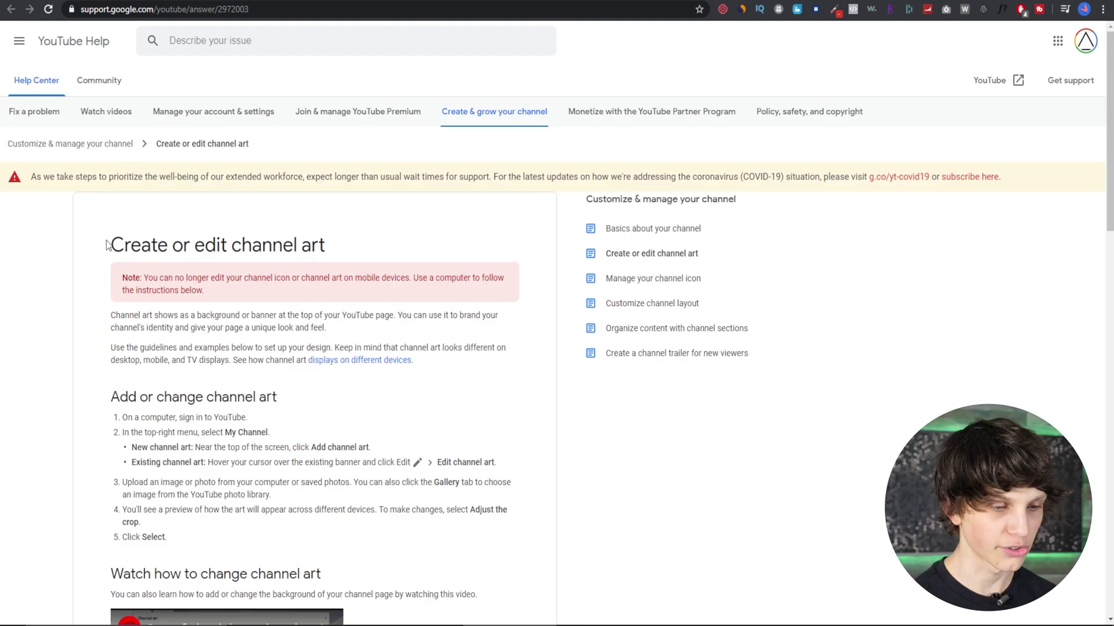
{"action": "left_click_drag", "start_coordinate": [108, 245], "coordinate": [348, 241]}
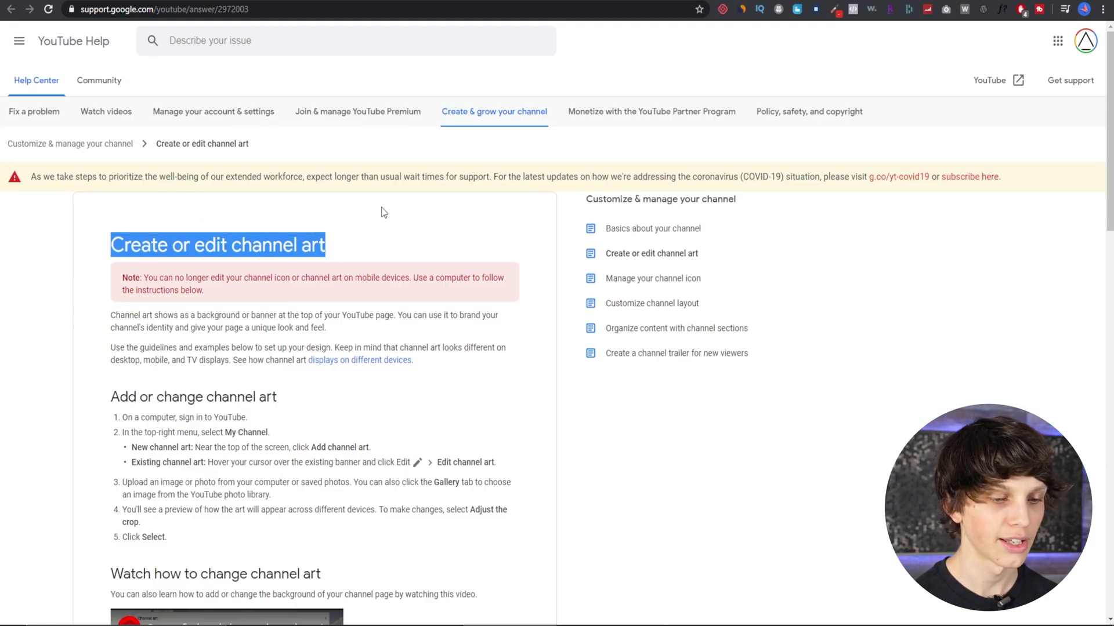
{"action": "scroll", "coordinate": [783, 112], "scroll_direction": "down", "scroll_amount": 6}
{"action": "scroll", "coordinate": [624, 256], "scroll_direction": "down", "scroll_amount": 5}
{"action": "left_click_drag", "start_coordinate": [215, 267], "coordinate": [203, 253]}
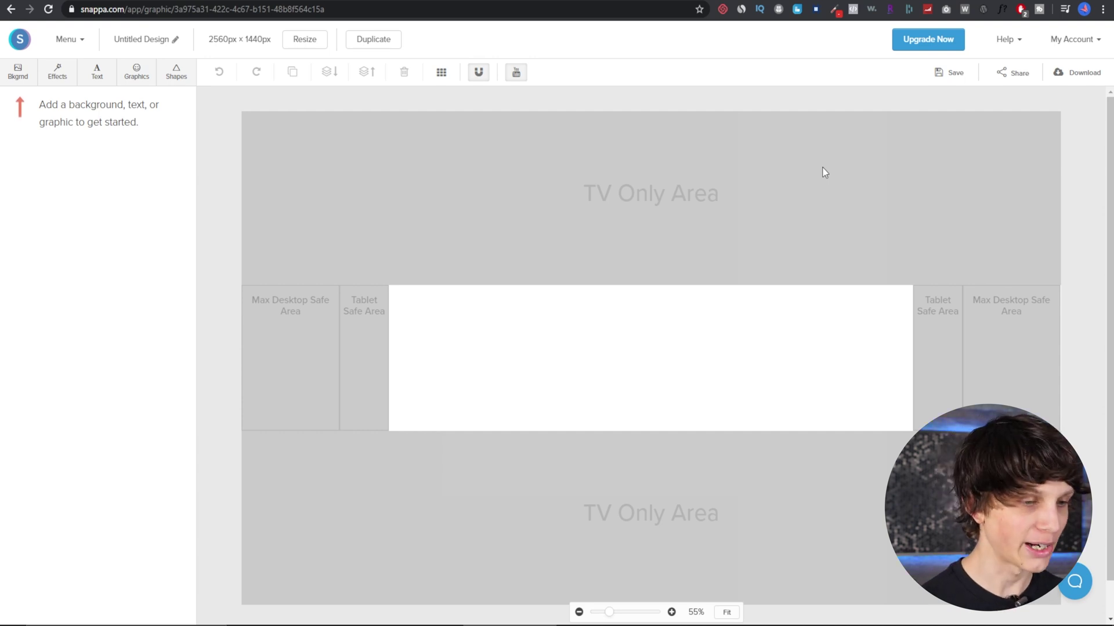
Browse the Bkgrnd patterns and apply the green gradient across the whole canvas
{"action": "left_click", "coordinate": [19, 73]}
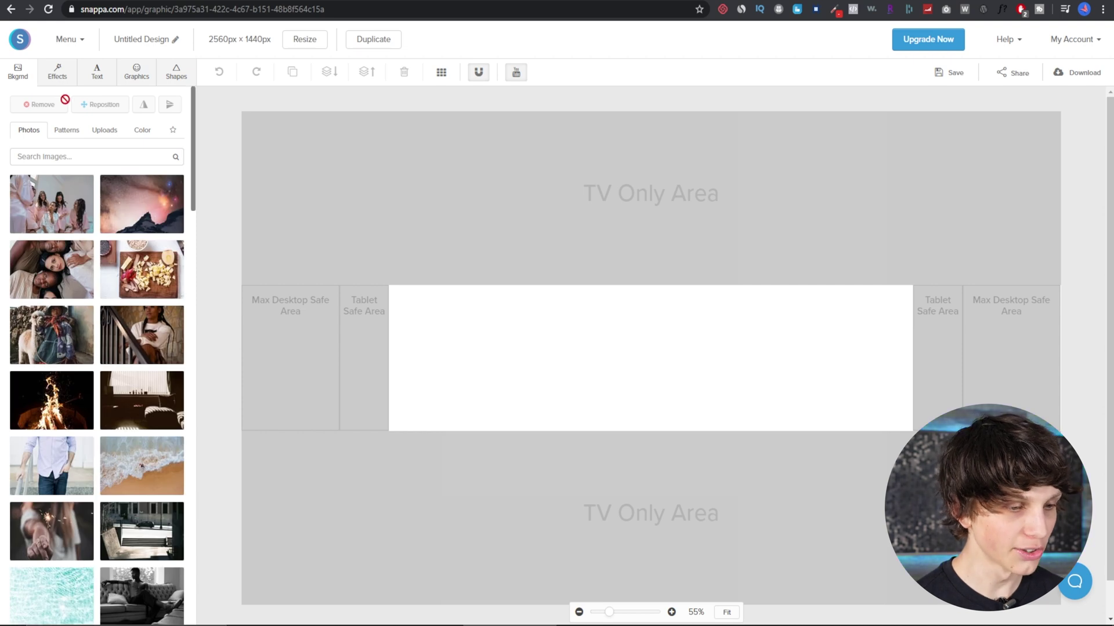
{"action": "scroll", "coordinate": [103, 340], "scroll_direction": "down", "scroll_amount": 10}
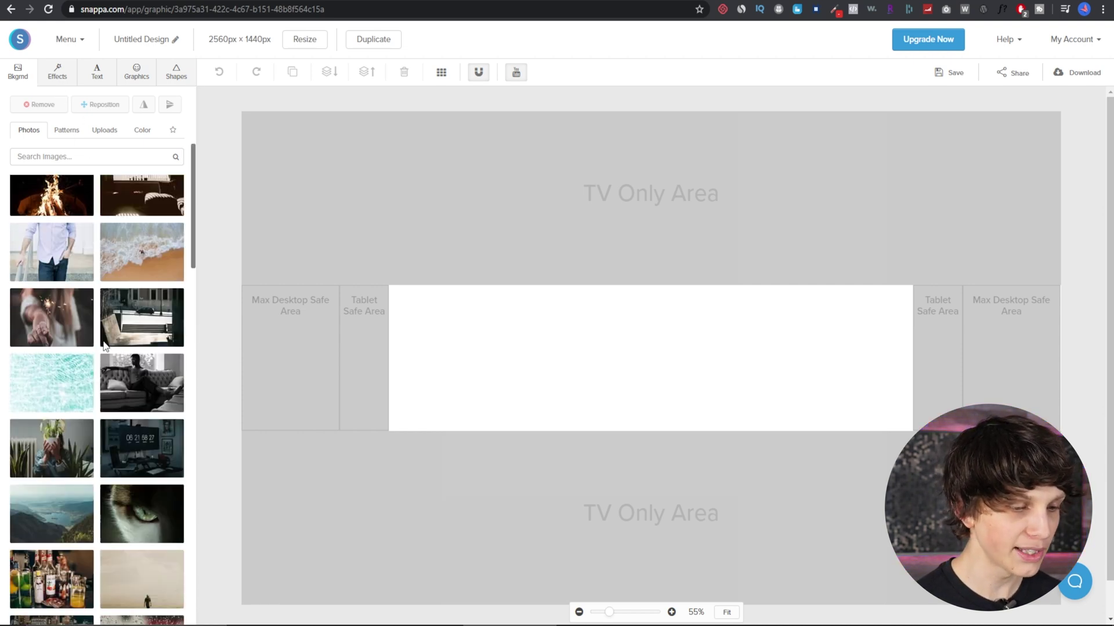
{"action": "scroll", "coordinate": [115, 355], "scroll_direction": "up", "scroll_amount": 10}
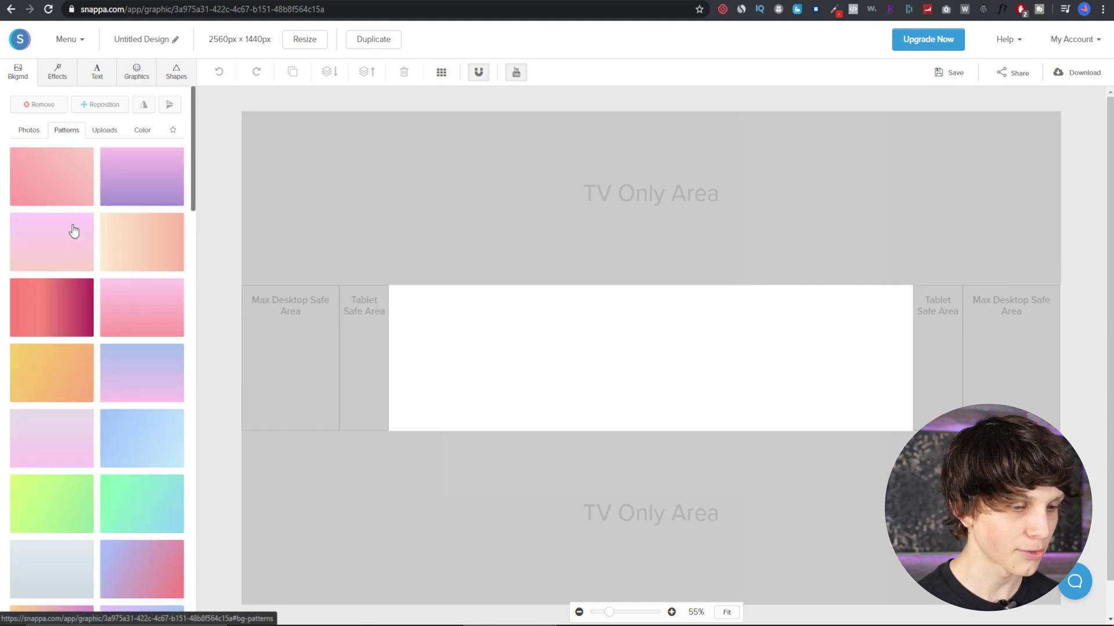
{"action": "scroll", "coordinate": [87, 290], "scroll_direction": "down", "scroll_amount": 20}
{"action": "scroll", "coordinate": [113, 404], "scroll_direction": "up", "scroll_amount": 10}
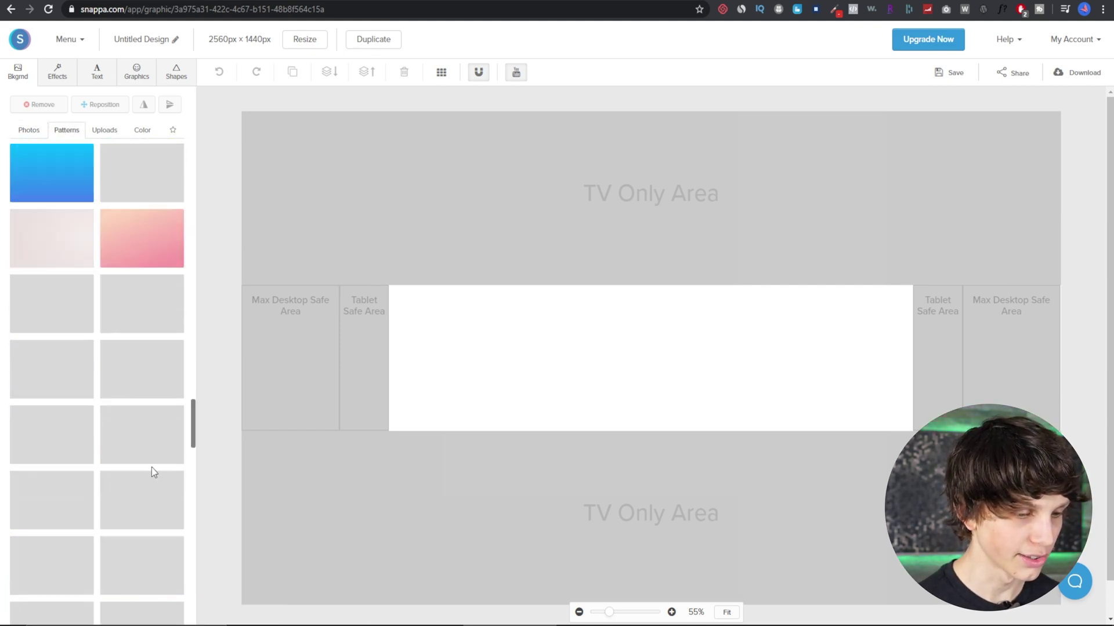
{"action": "scroll", "coordinate": [107, 488], "scroll_direction": "down", "scroll_amount": 5}
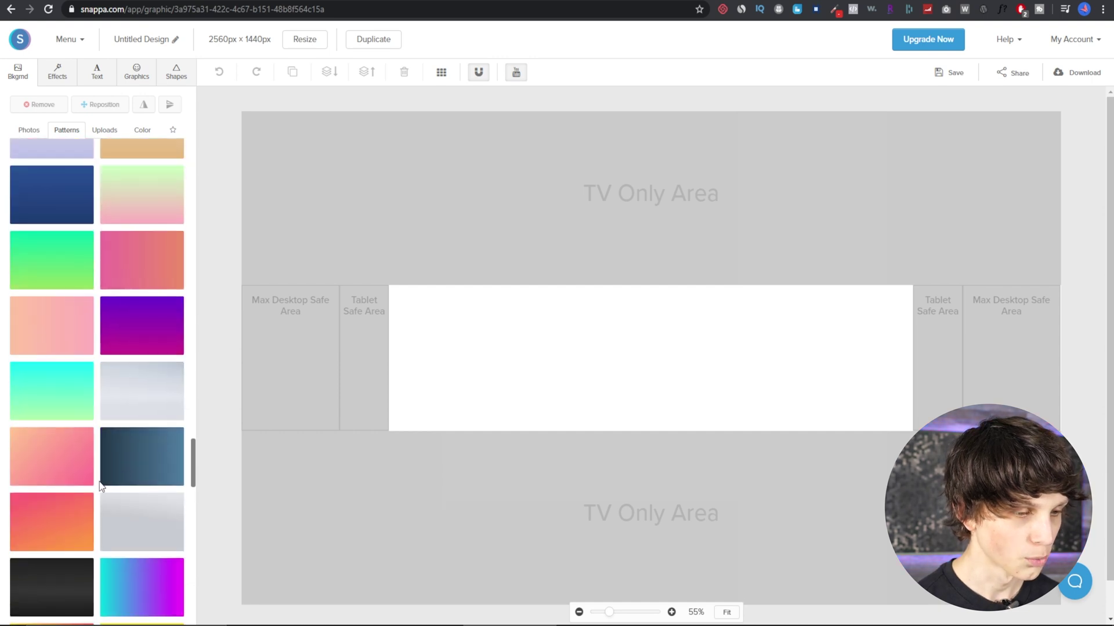
{"action": "scroll", "coordinate": [98, 480], "scroll_direction": "down", "scroll_amount": 5}
{"action": "scroll", "coordinate": [108, 493], "scroll_direction": "up", "scroll_amount": 4}
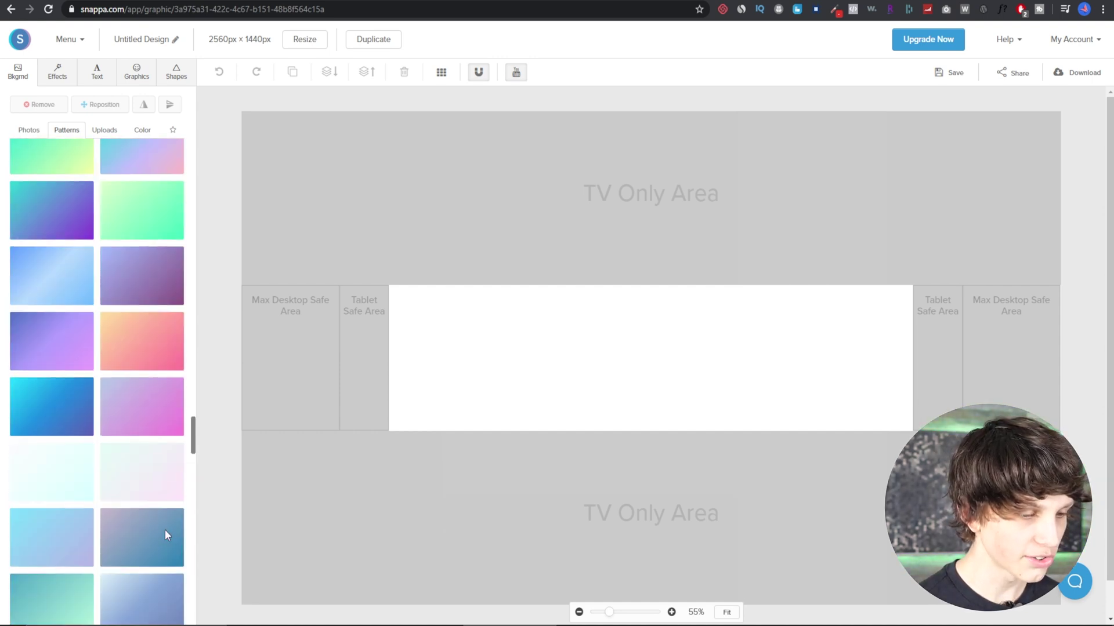
{"action": "scroll", "coordinate": [112, 500], "scroll_direction": "up", "scroll_amount": 5}
{"action": "left_click_drag", "start_coordinate": [193, 301], "coordinate": [193, 320]}
{"action": "scroll", "coordinate": [69, 474], "scroll_direction": "down", "scroll_amount": 5}
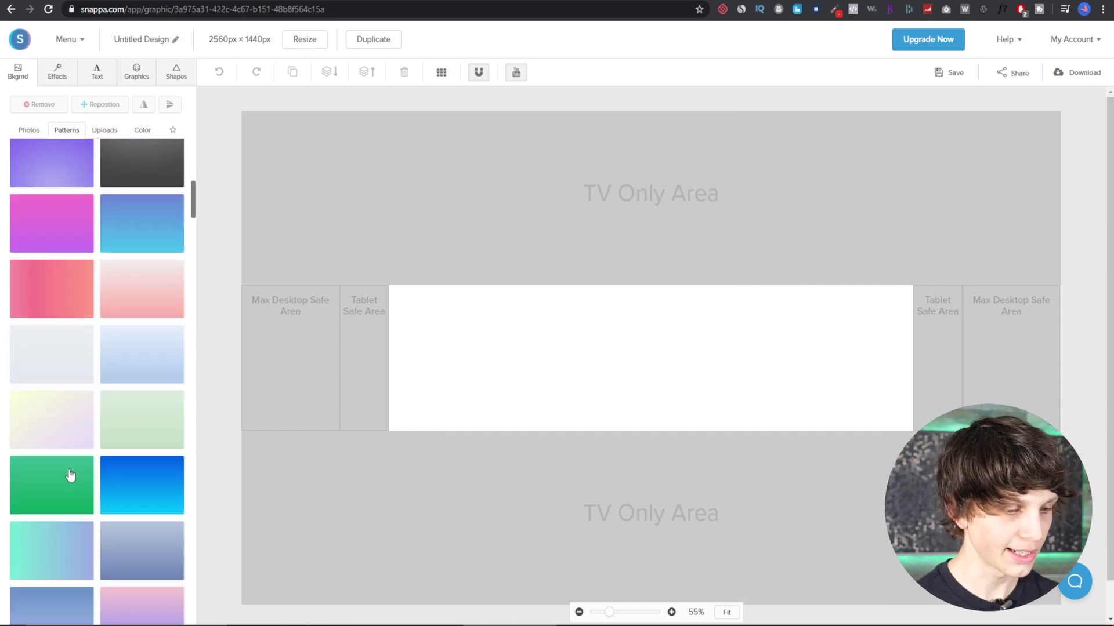
{"action": "left_click", "coordinate": [32, 485]}
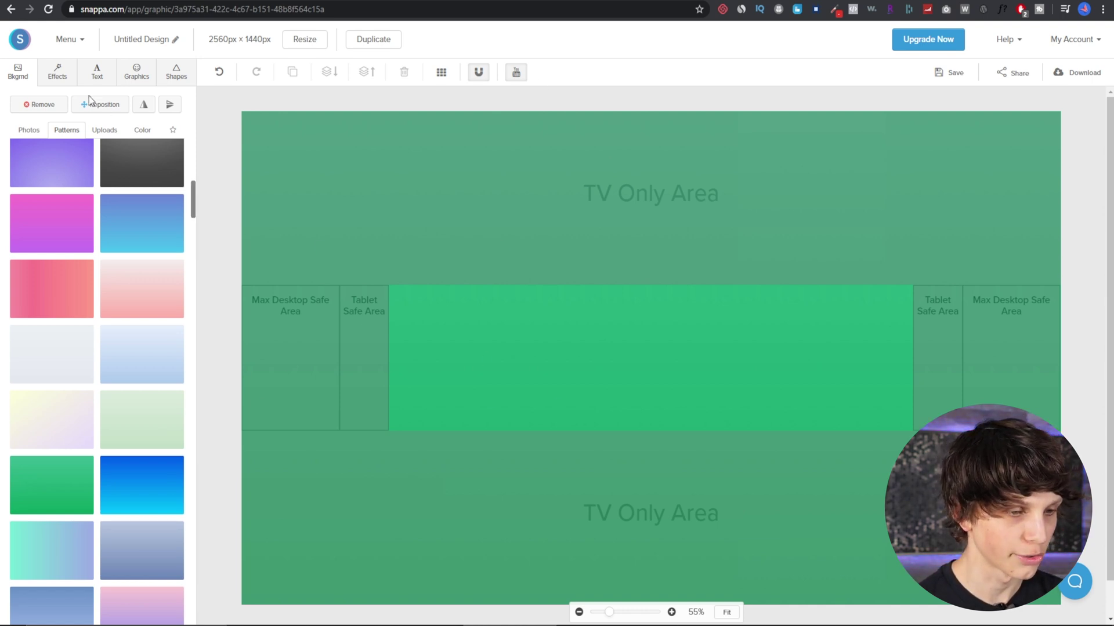
Add a heading reading the creator's channel name and drag it right of centre
{"action": "left_click", "coordinate": [101, 76]}
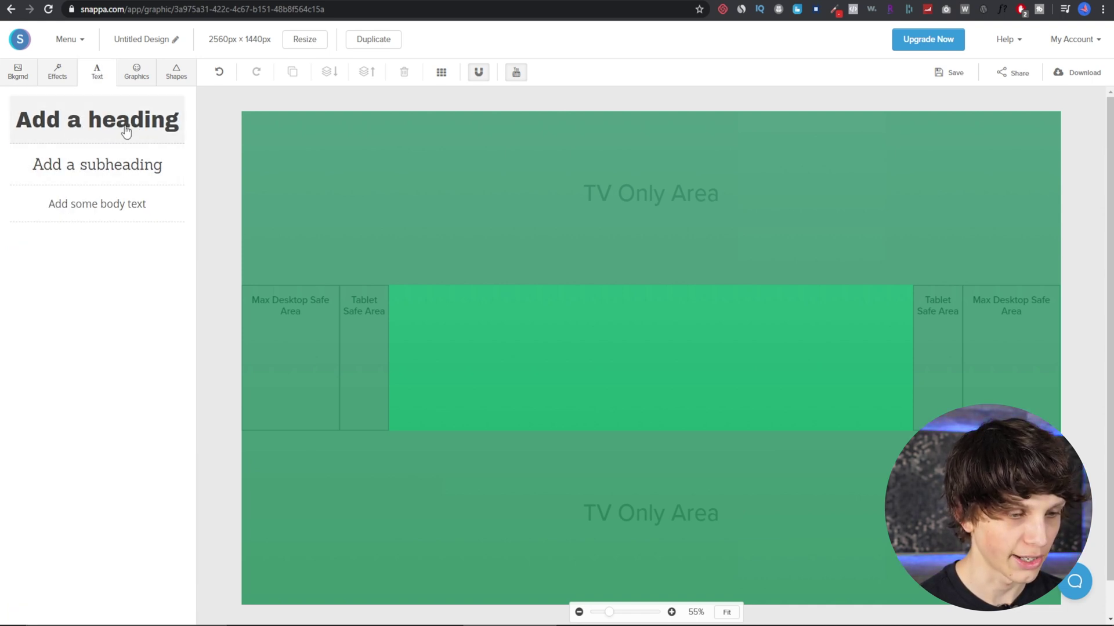
{"action": "left_click", "coordinate": [58, 134]}
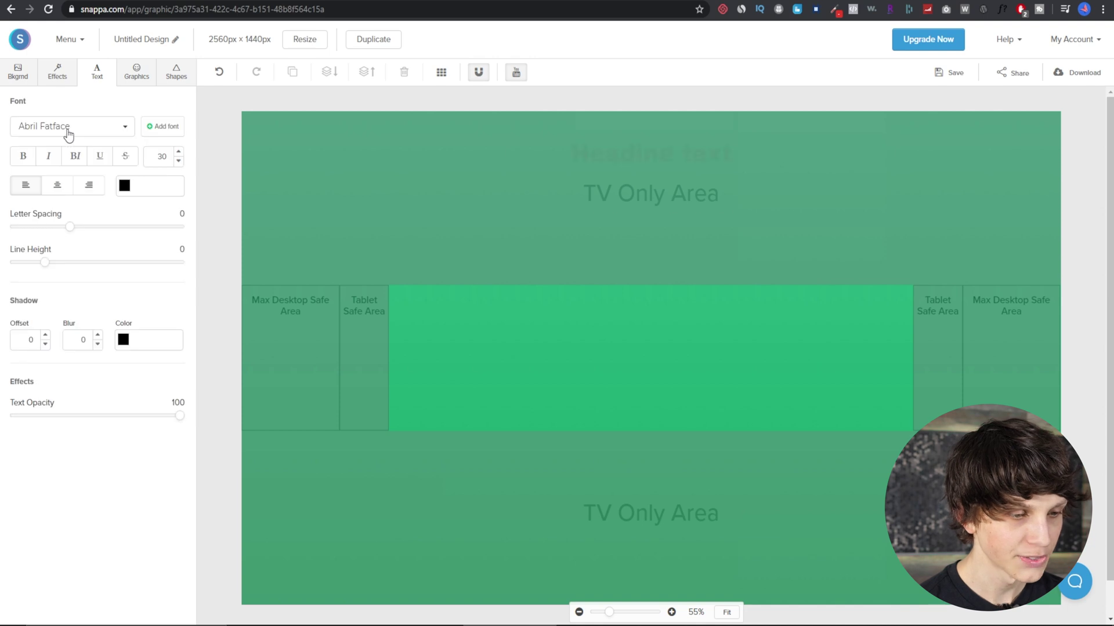
{"action": "double_click", "coordinate": [589, 351]}
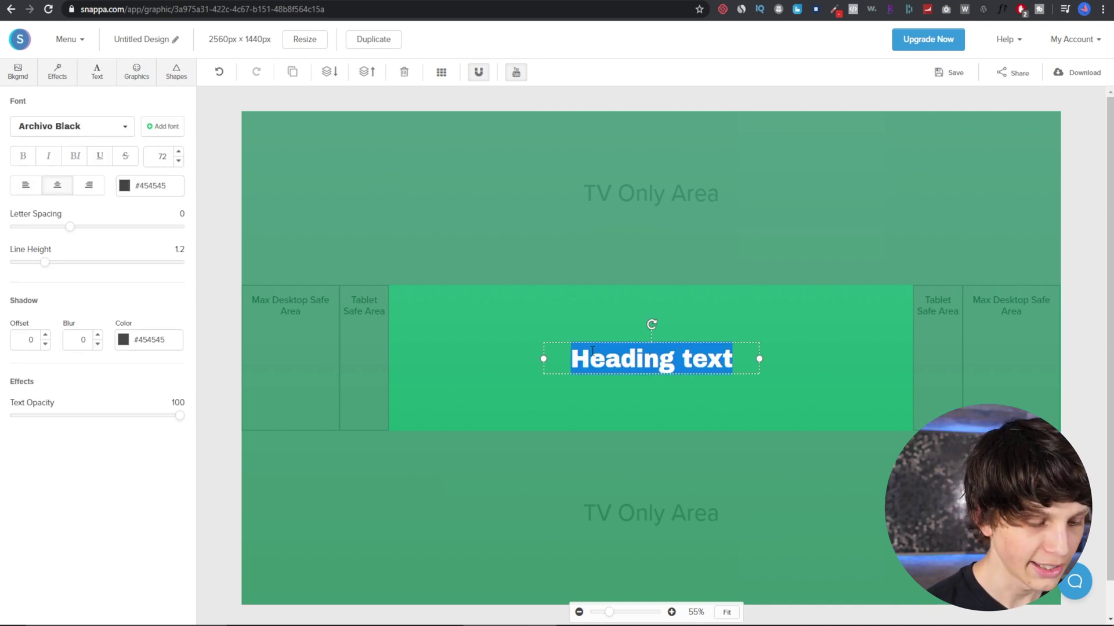
{"action": "type", "text": "Matt Par"}
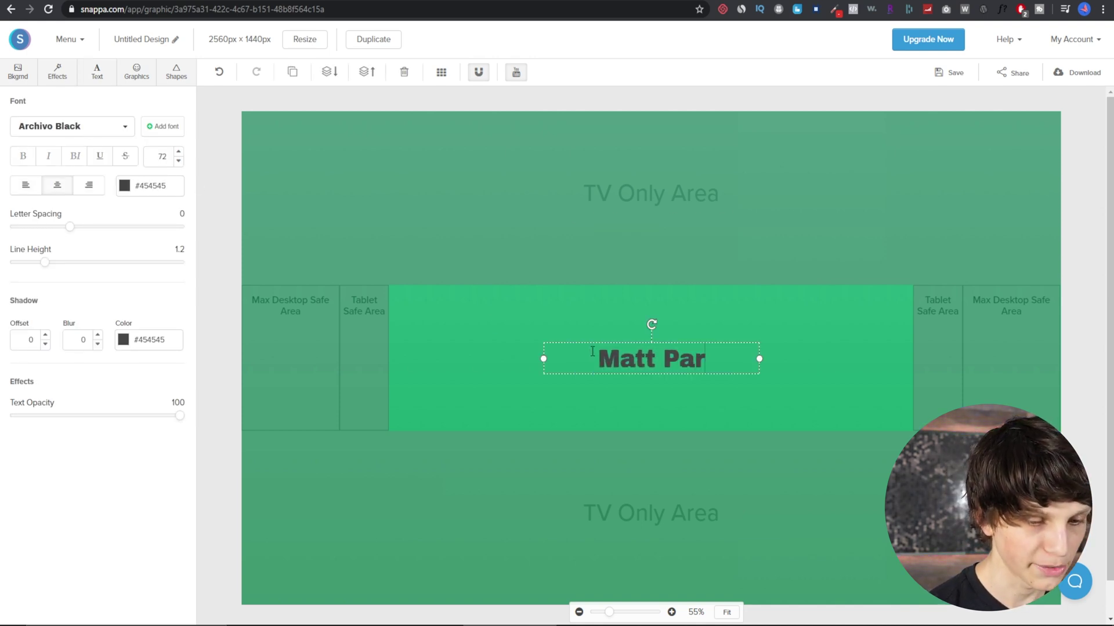
{"action": "type", "text": "'s Channel"}
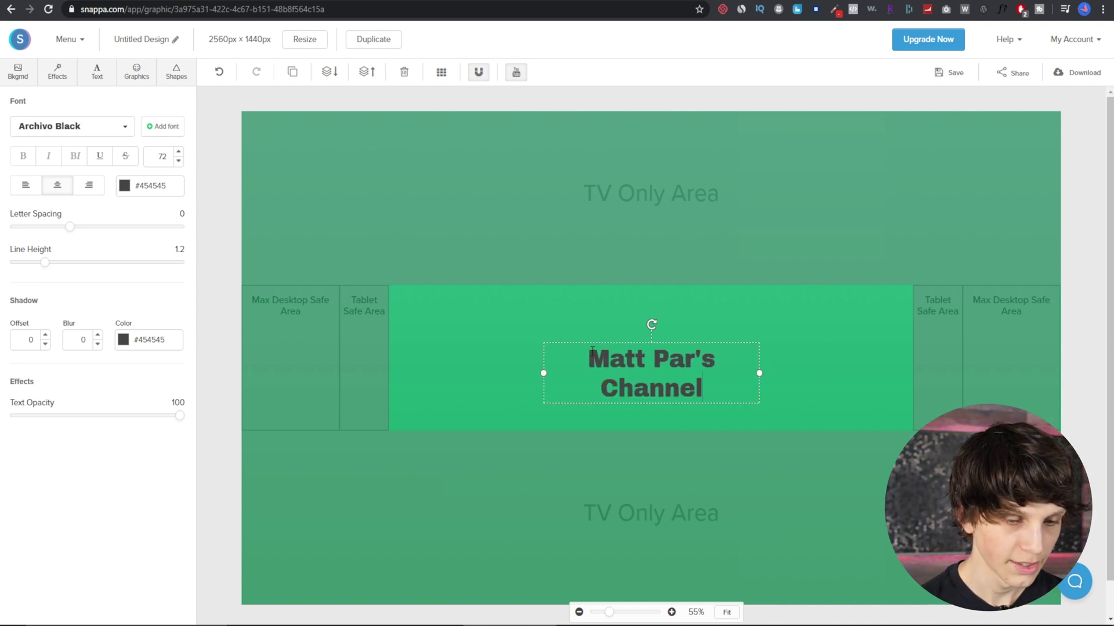
{"action": "left_click_drag", "start_coordinate": [682, 393], "coordinate": [832, 378]}
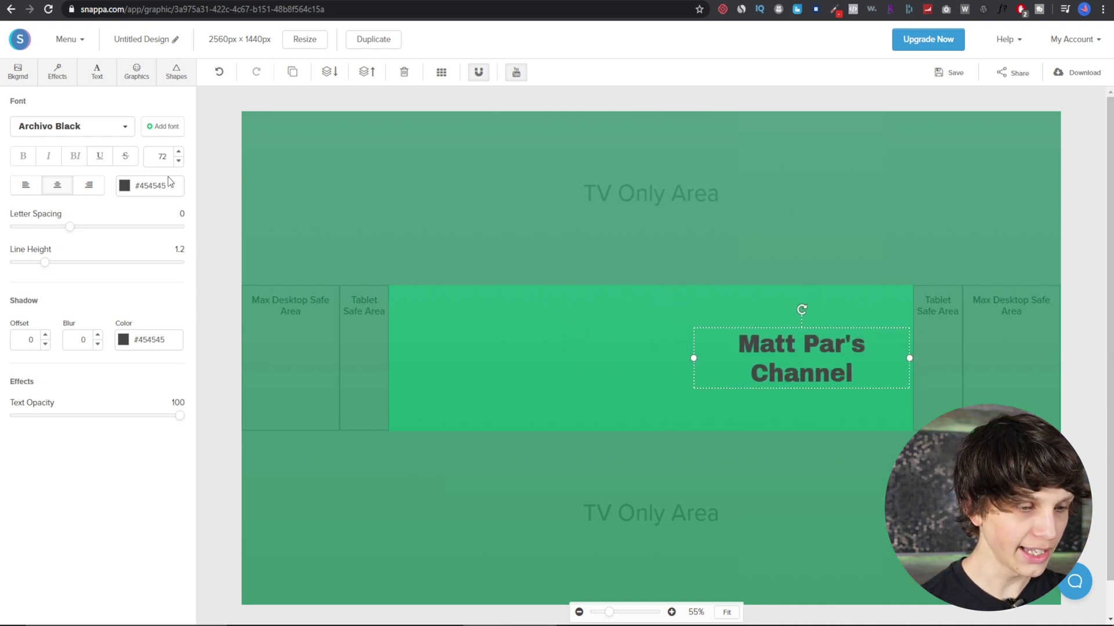
Make the heading white (#ffffff) at size 90, narrow its box and nudge it up-left
{"action": "left_click", "coordinate": [126, 187]}
{"action": "left_click", "coordinate": [139, 252]}
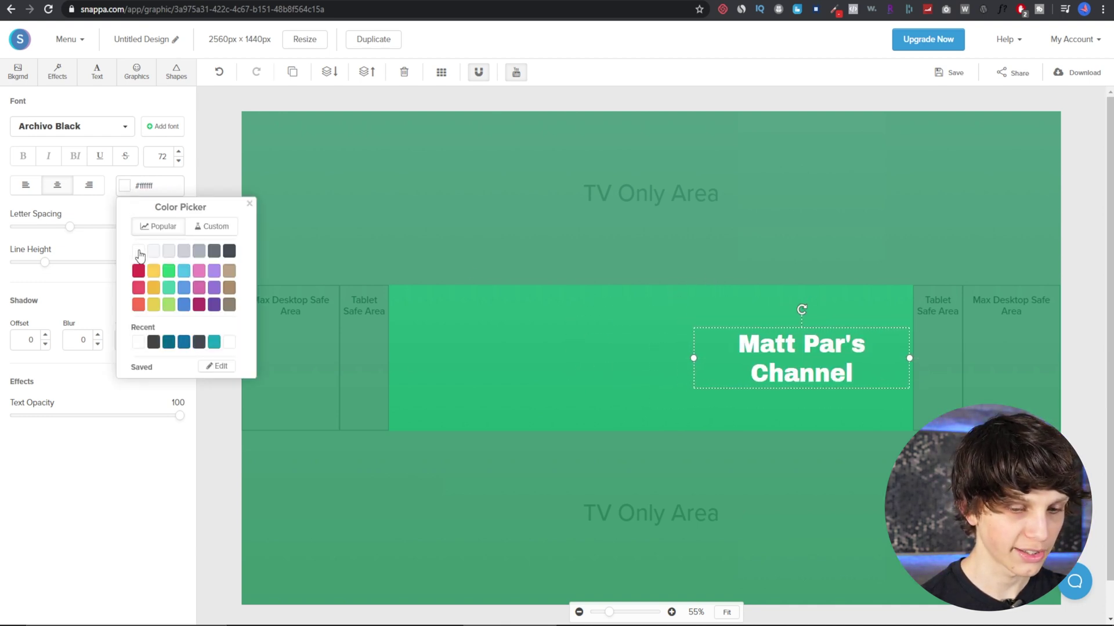
{"action": "mouse_move", "coordinate": [694, 357]}
{"action": "left_mouse_down"}
{"action": "mouse_move", "coordinate": [713, 358]}
{"action": "mouse_move", "coordinate": [684, 358]}
{"action": "mouse_move", "coordinate": [711, 358]}
{"action": "left_mouse_up"}
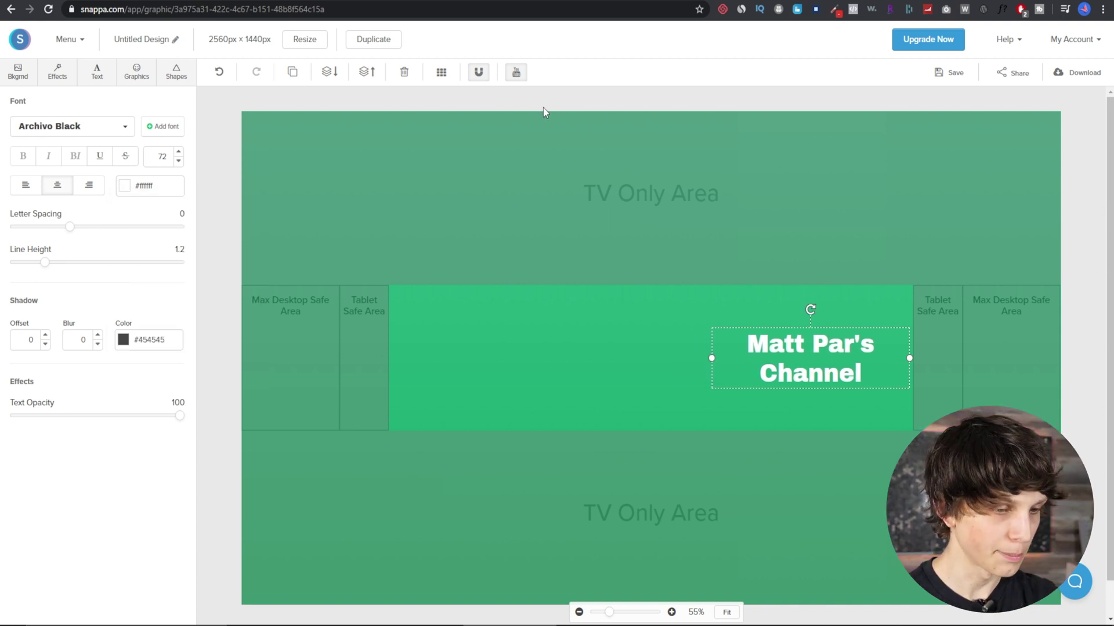
{"action": "left_click", "coordinate": [178, 162]}
{"action": "left_click", "coordinate": [178, 163]}
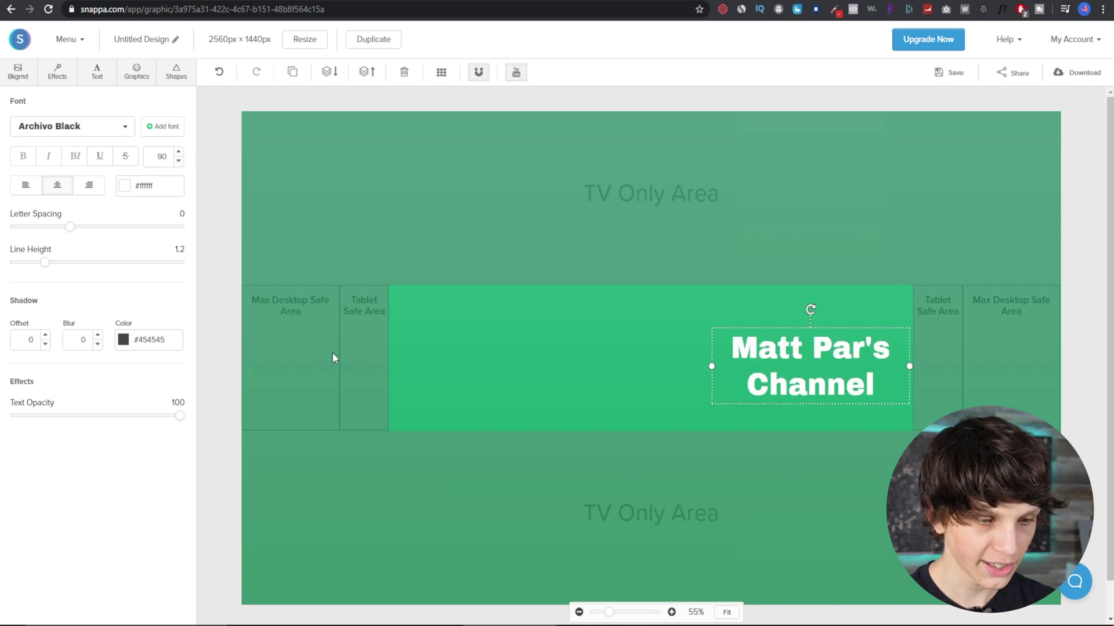
{"action": "left_click_drag", "start_coordinate": [833, 373], "coordinate": [815, 360]}
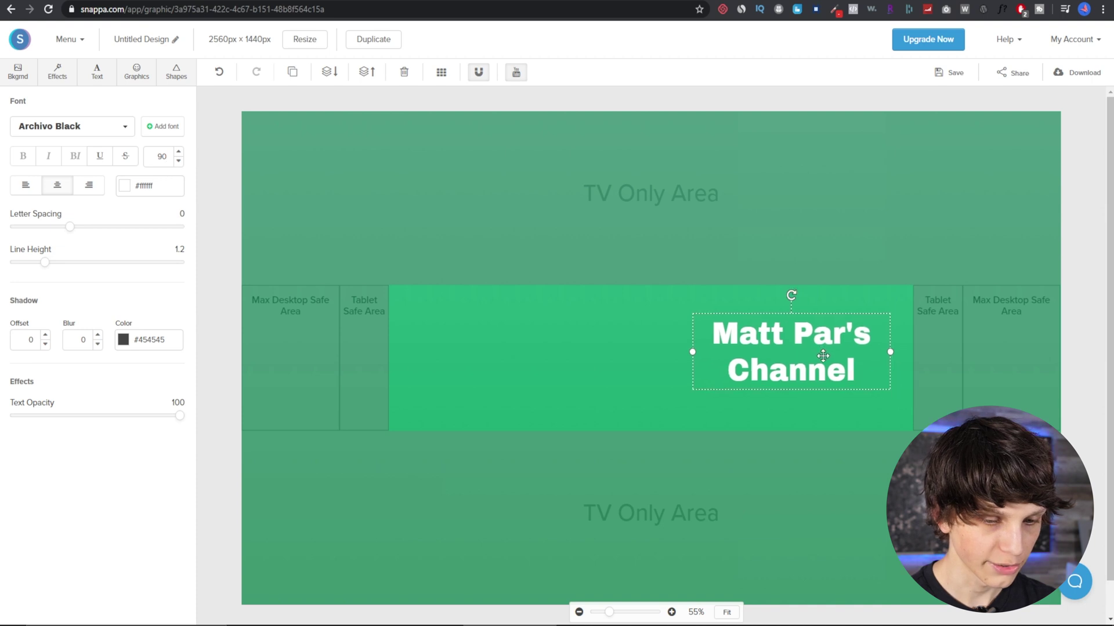
Switch the heading font to Lato Heavy
{"action": "left_click", "coordinate": [100, 124]}
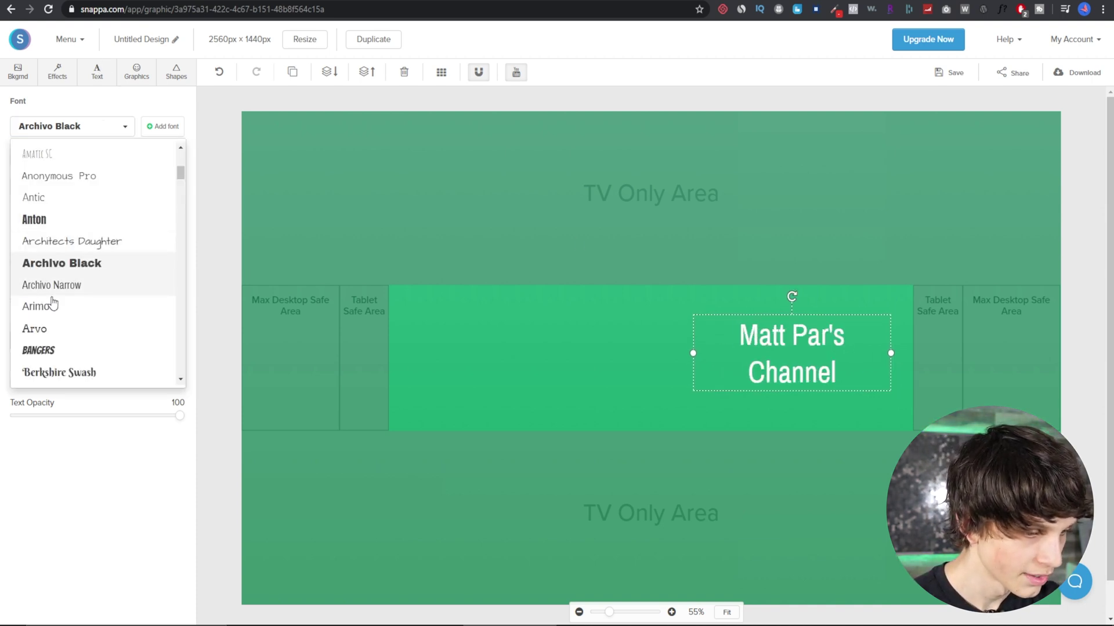
{"action": "scroll", "coordinate": [93, 295], "scroll_direction": "down", "scroll_amount": 2}
{"action": "scroll", "coordinate": [95, 293], "scroll_direction": "down", "scroll_amount": 3}
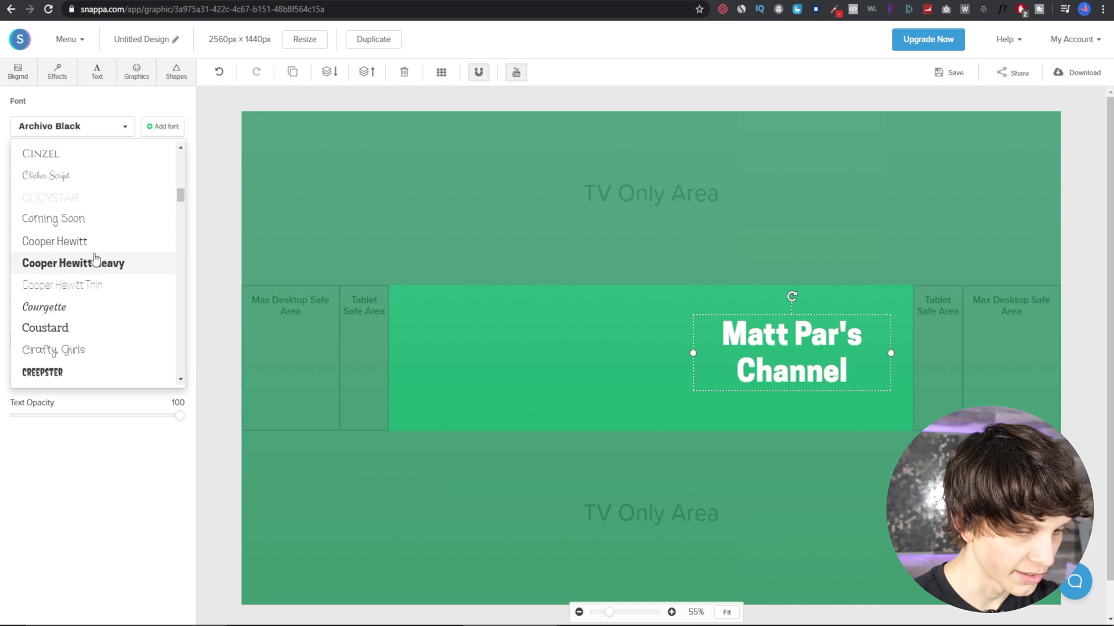
{"action": "scroll", "coordinate": [93, 276], "scroll_direction": "down", "scroll_amount": 10}
{"action": "left_click", "coordinate": [90, 186]}
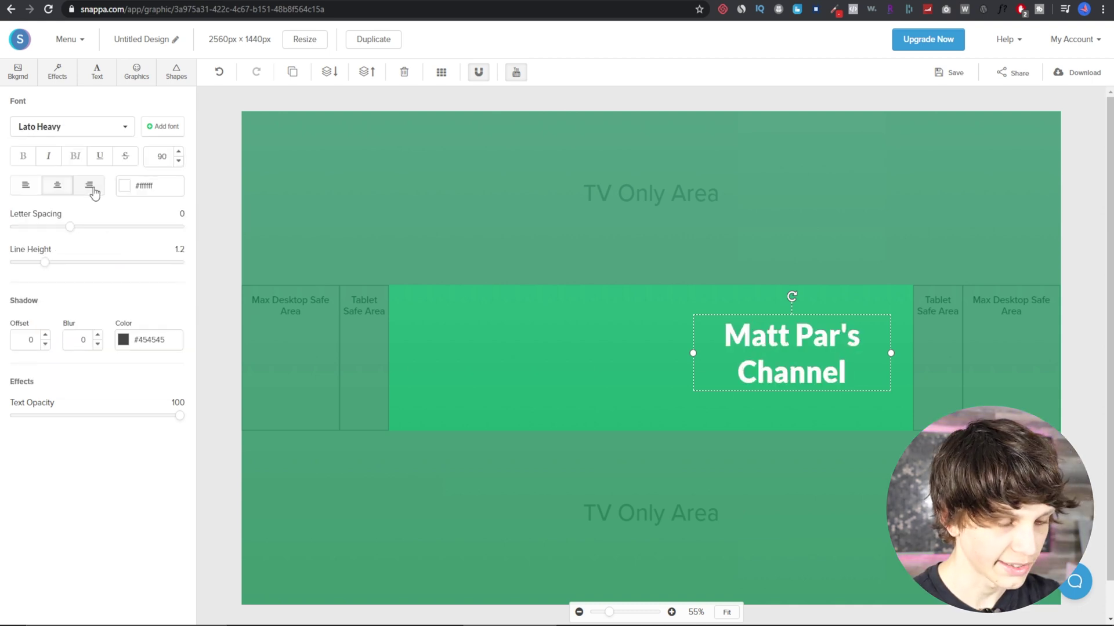
Set the heading size to 122, nudge it into place on two lines, and deselect
{"action": "double_click", "coordinate": [160, 161]}
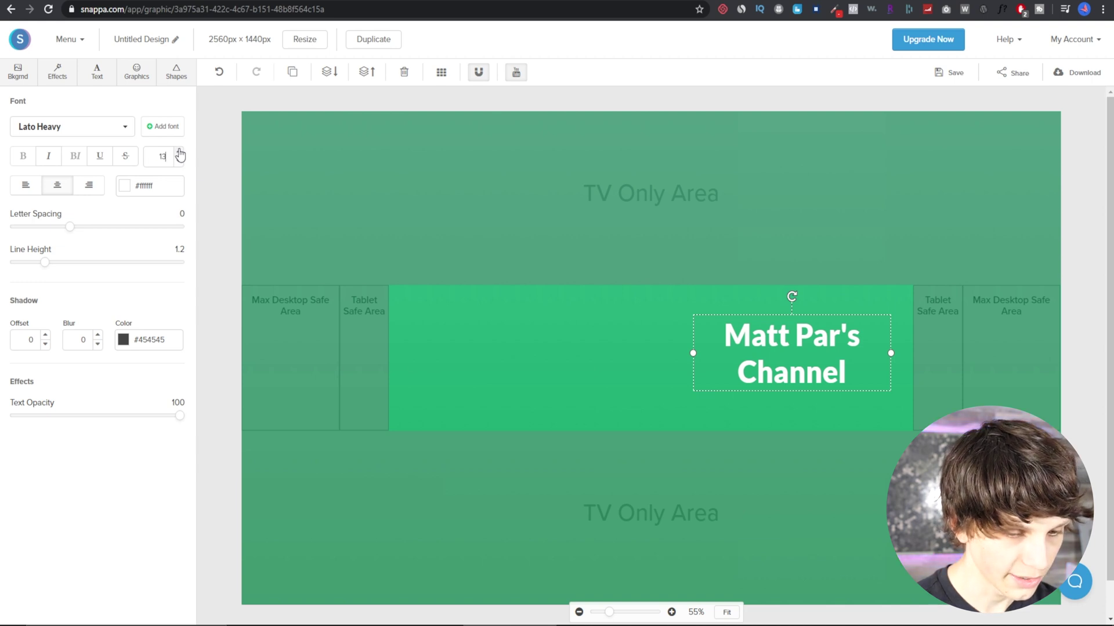
{"action": "key", "text": "Return"}
{"action": "double_click", "coordinate": [151, 158]}
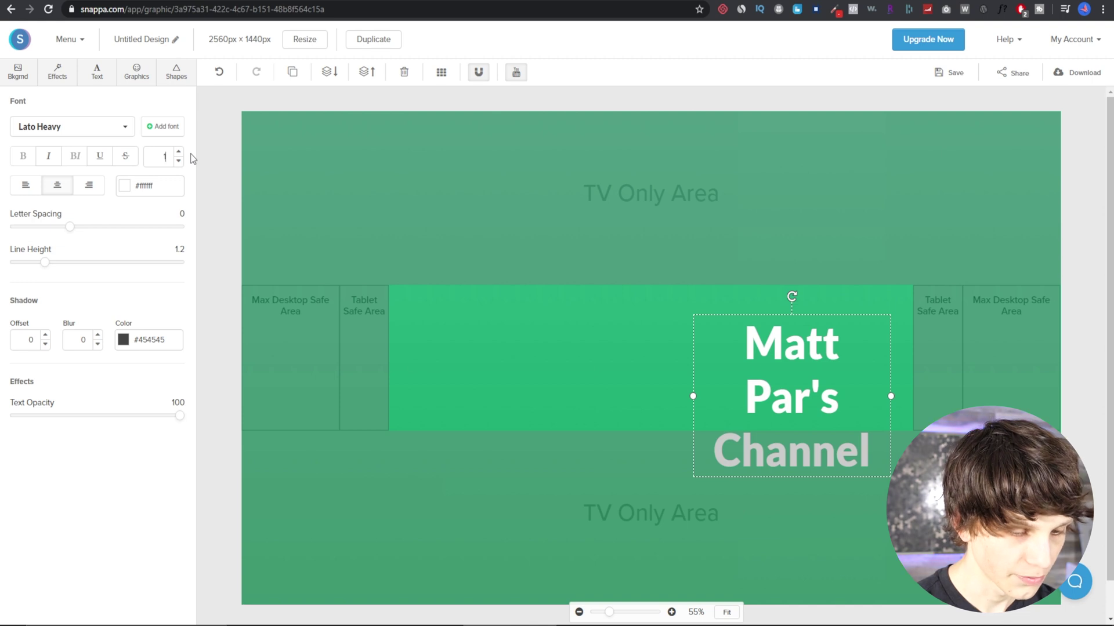
{"action": "type", "text": "122"}
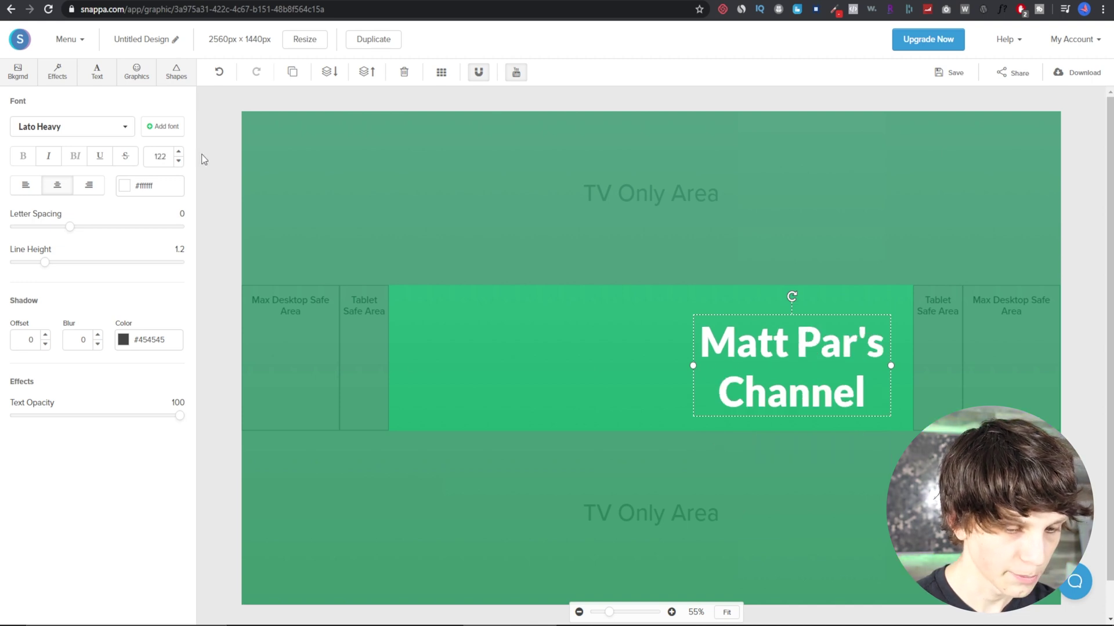
{"action": "mouse_move", "coordinate": [802, 339]}
{"action": "left_mouse_down"}
{"action": "mouse_move", "coordinate": [803, 328]}
{"action": "mouse_move", "coordinate": [576, 332]}
{"action": "mouse_move", "coordinate": [807, 332]}
{"action": "left_mouse_up"}
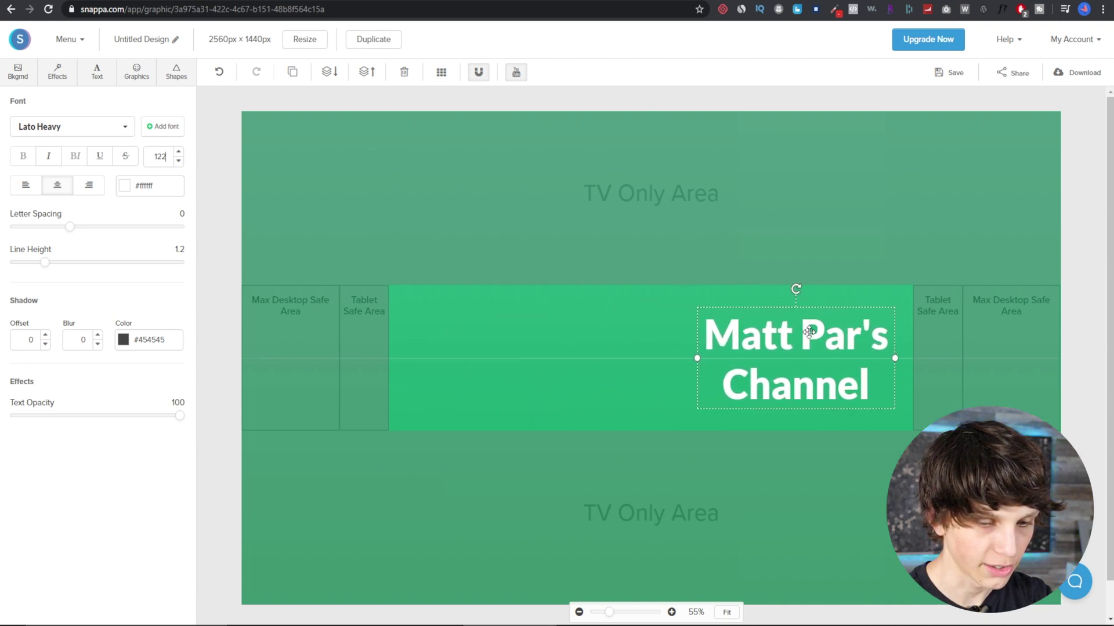
{"action": "left_click", "coordinate": [502, 364]}
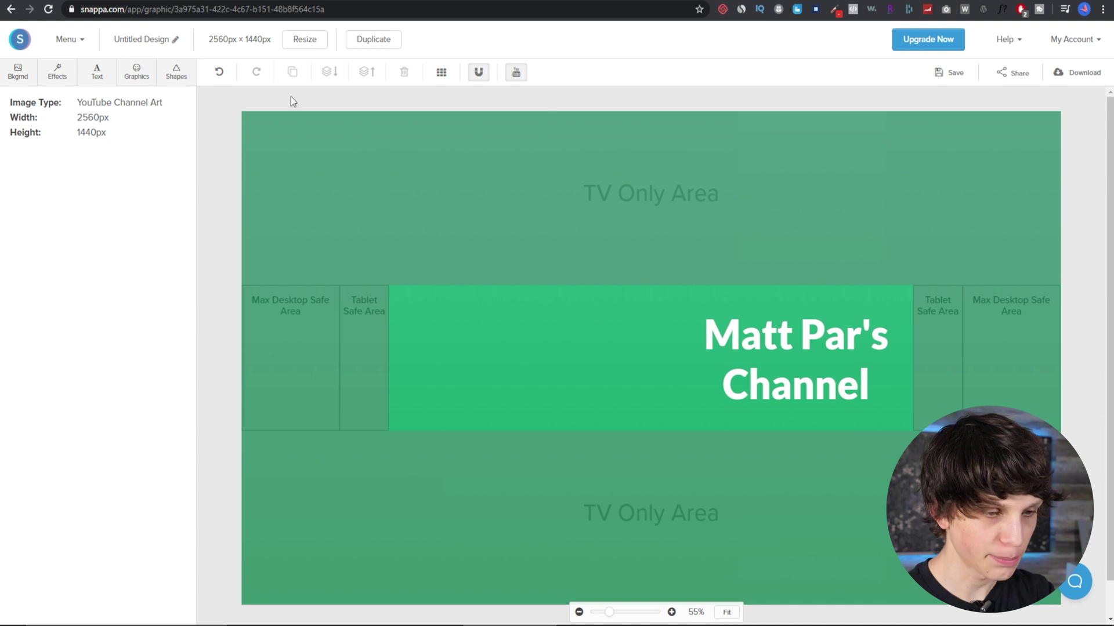
Add a filled dark grey square and shape it into a narrow rectangle left of centre
{"action": "left_click", "coordinate": [177, 72]}
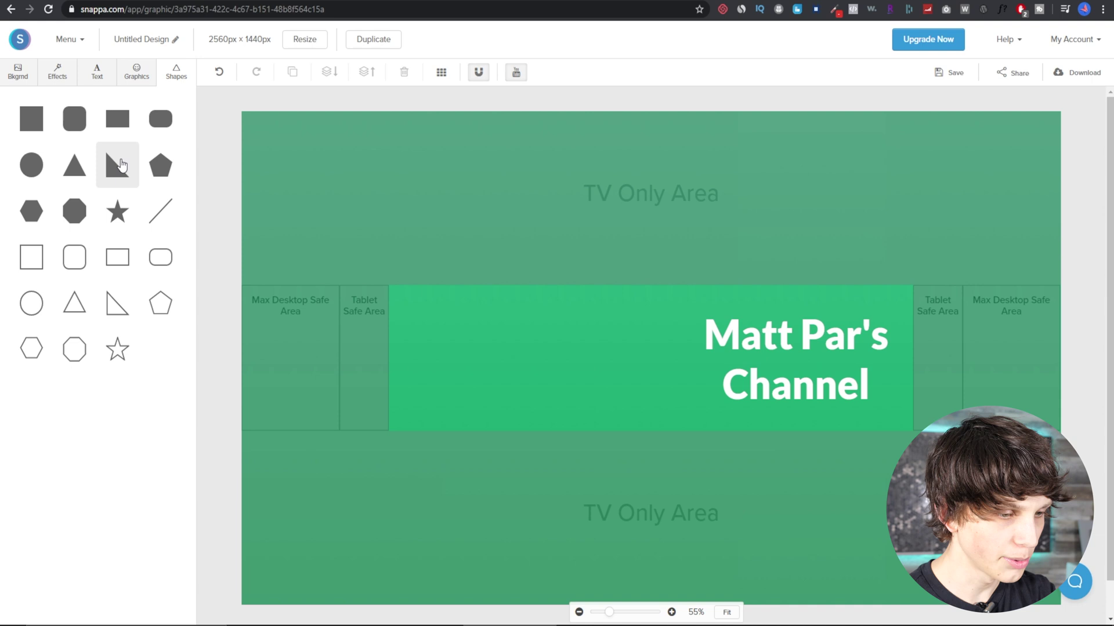
{"action": "left_click", "coordinate": [36, 125]}
{"action": "left_click_drag", "start_coordinate": [561, 314], "coordinate": [402, 315]}
{"action": "left_click_drag", "start_coordinate": [510, 411], "coordinate": [613, 561]}
{"action": "left_click_drag", "start_coordinate": [618, 341], "coordinate": [430, 315]}
{"action": "left_click_drag", "start_coordinate": [354, 296], "coordinate": [486, 316]}
Tilt the rectangle about 30° and stretch it over the banner's left side and top-left corner
{"action": "left_click_drag", "start_coordinate": [472, 147], "coordinate": [380, 164]}
{"action": "left_click_drag", "start_coordinate": [458, 335], "coordinate": [588, 363]}
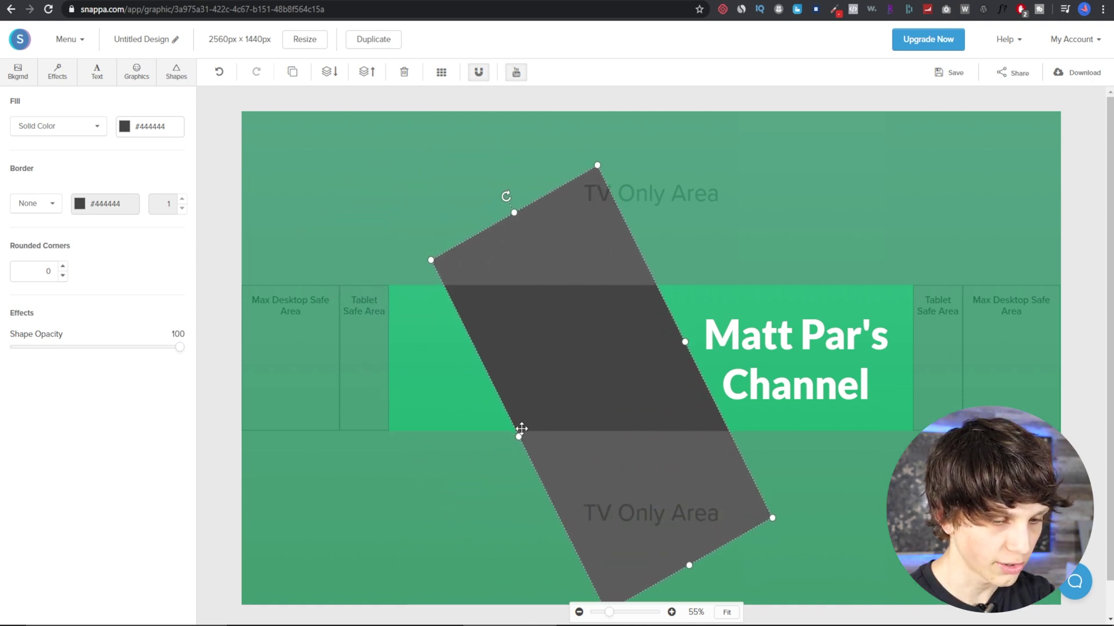
{"action": "left_click_drag", "start_coordinate": [516, 436], "coordinate": [209, 557]}
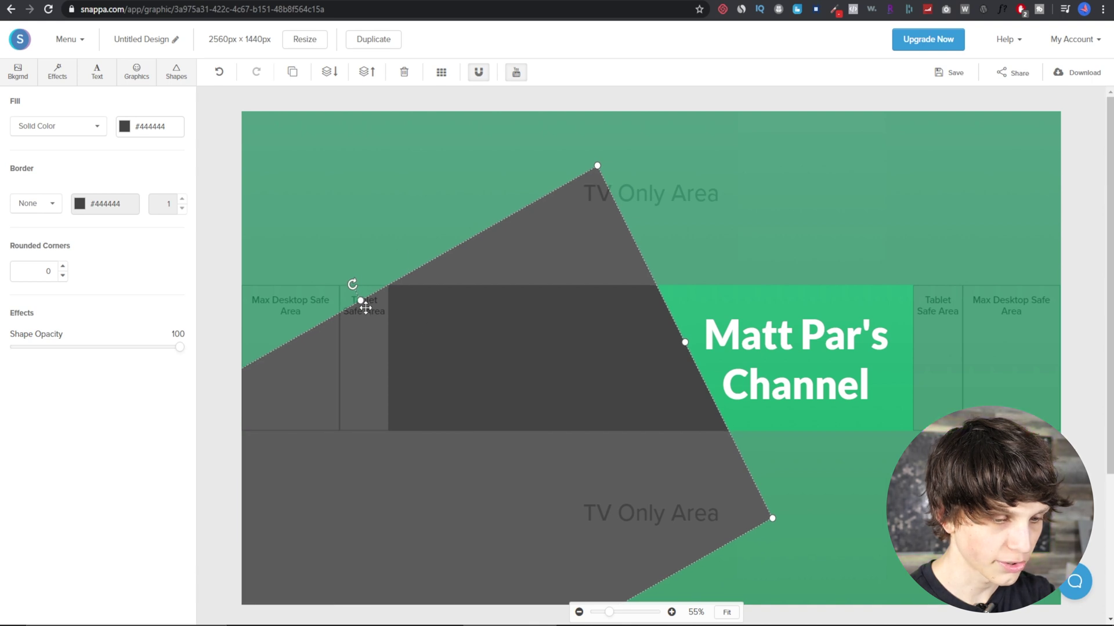
{"action": "left_click_drag", "start_coordinate": [360, 298], "coordinate": [255, 91]}
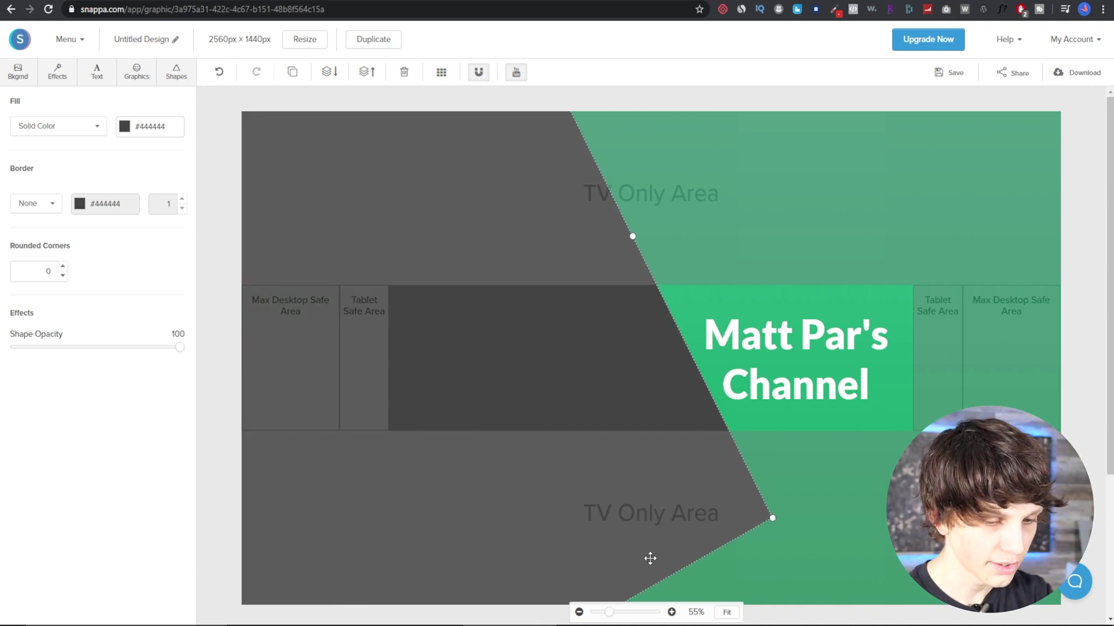
{"action": "scroll", "coordinate": [662, 548], "scroll_direction": "down", "scroll_amount": 2}
{"action": "left_click_drag", "start_coordinate": [803, 513], "coordinate": [516, 407]}
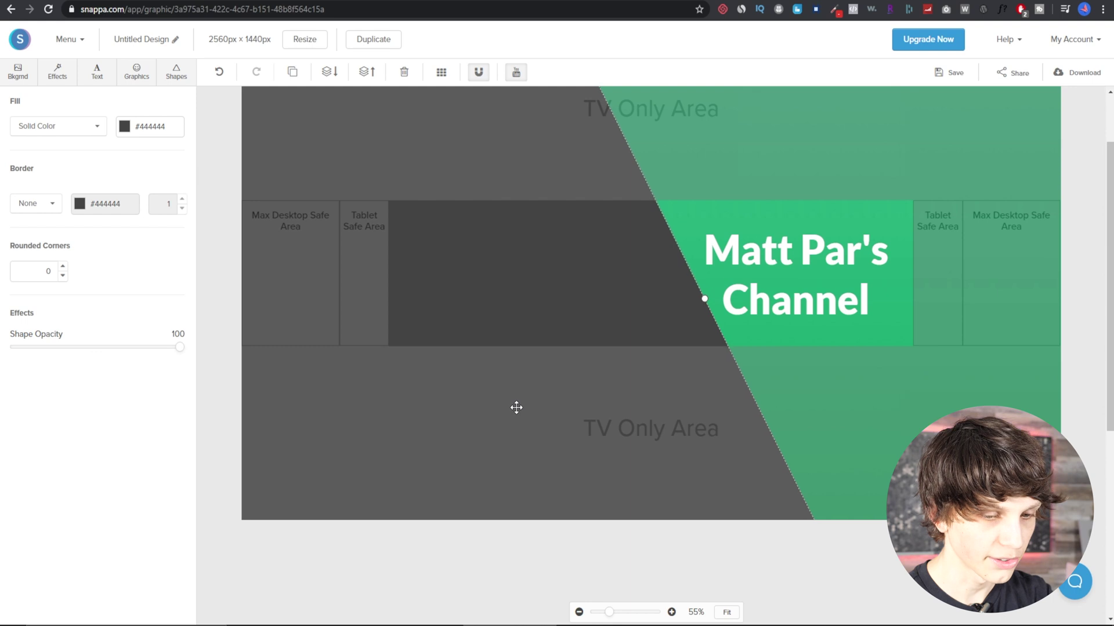
{"action": "scroll", "coordinate": [668, 439], "scroll_direction": "up", "scroll_amount": 2}
{"action": "left_click_drag", "start_coordinate": [268, 123], "coordinate": [241, 95]}
Fill the diagonal shape with light green #a0d468, after briefly trying white and crimson
{"action": "left_click", "coordinate": [125, 127]}
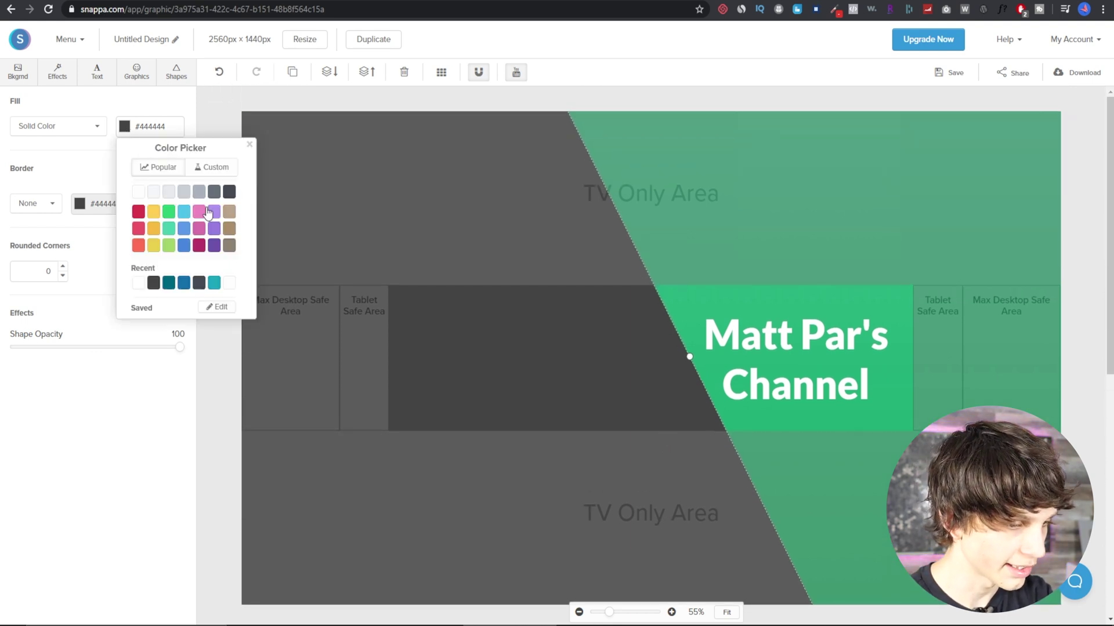
{"action": "left_click", "coordinate": [168, 246]}
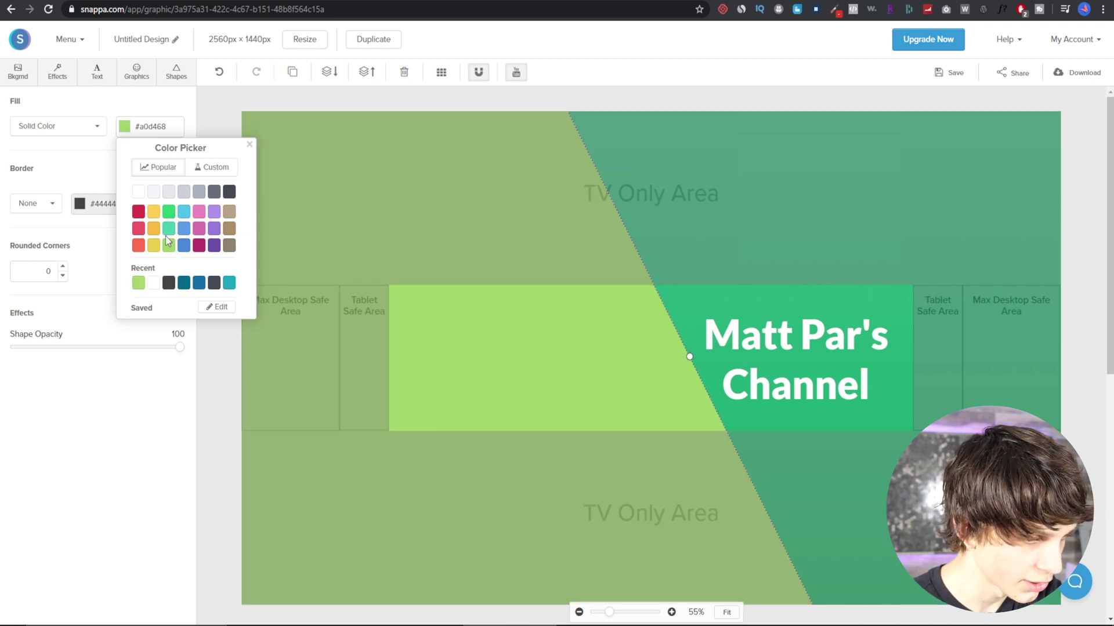
{"action": "left_click", "coordinate": [139, 192]}
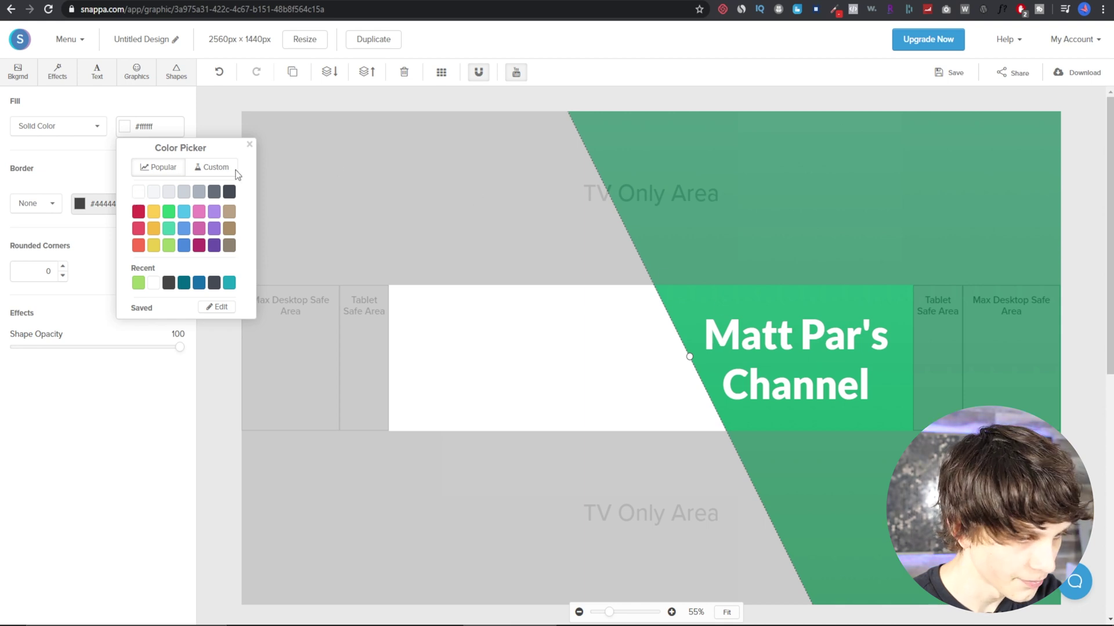
{"action": "left_click", "coordinate": [138, 212]}
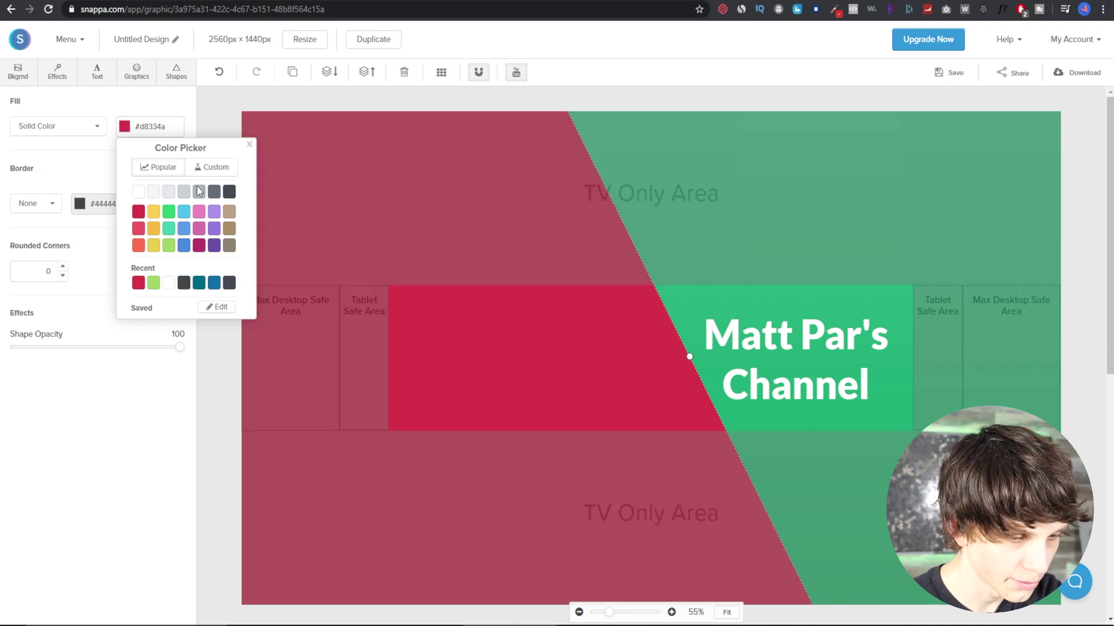
{"action": "left_click", "coordinate": [153, 283]}
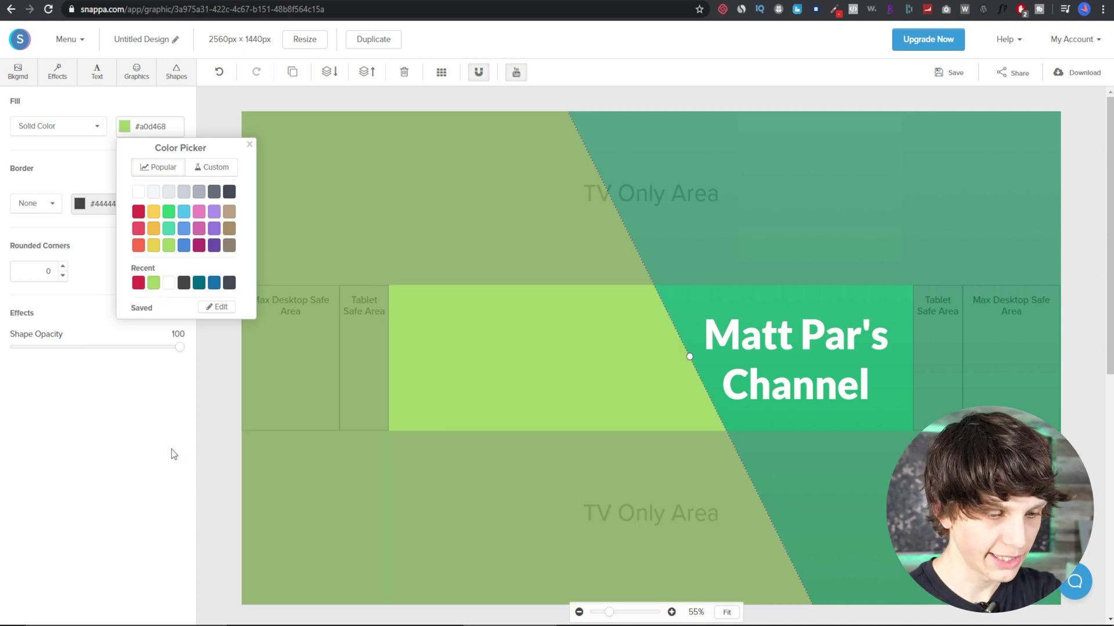
{"action": "left_click", "coordinate": [199, 455]}
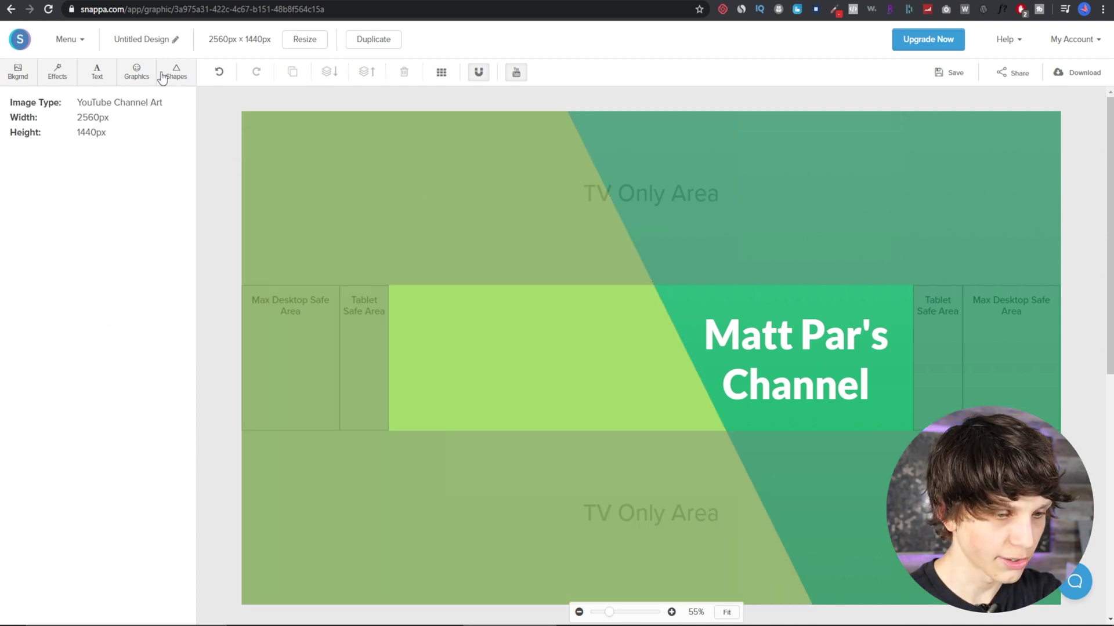
{"action": "left_click", "coordinate": [93, 75]}
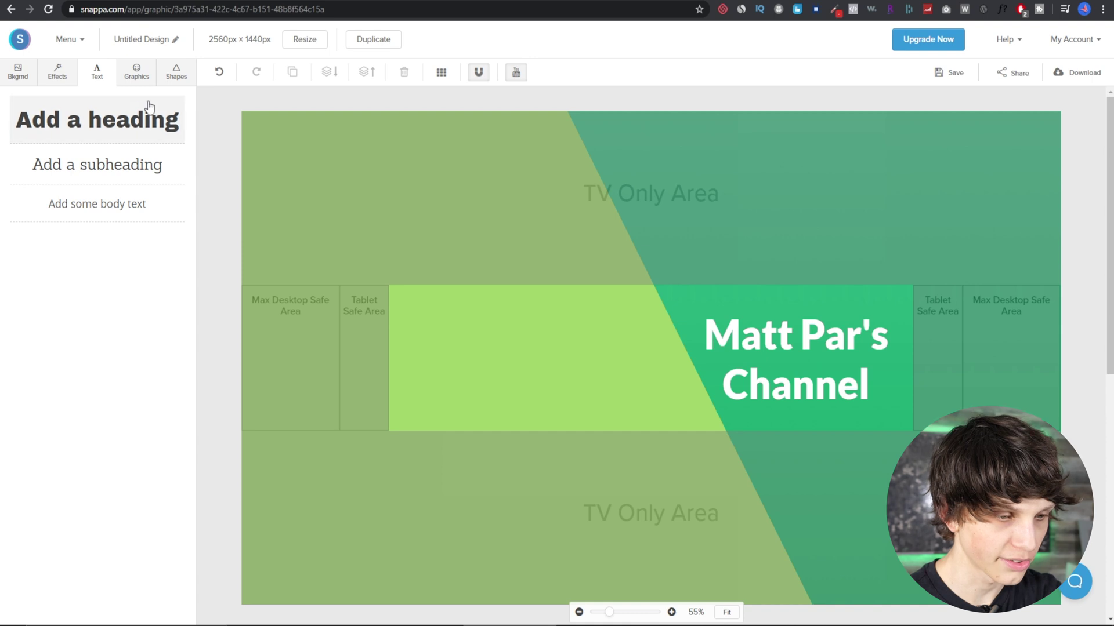
Add a subheading reading 'Subscribe For All Things YouTube Related' at font size 80
{"action": "left_click", "coordinate": [112, 166]}
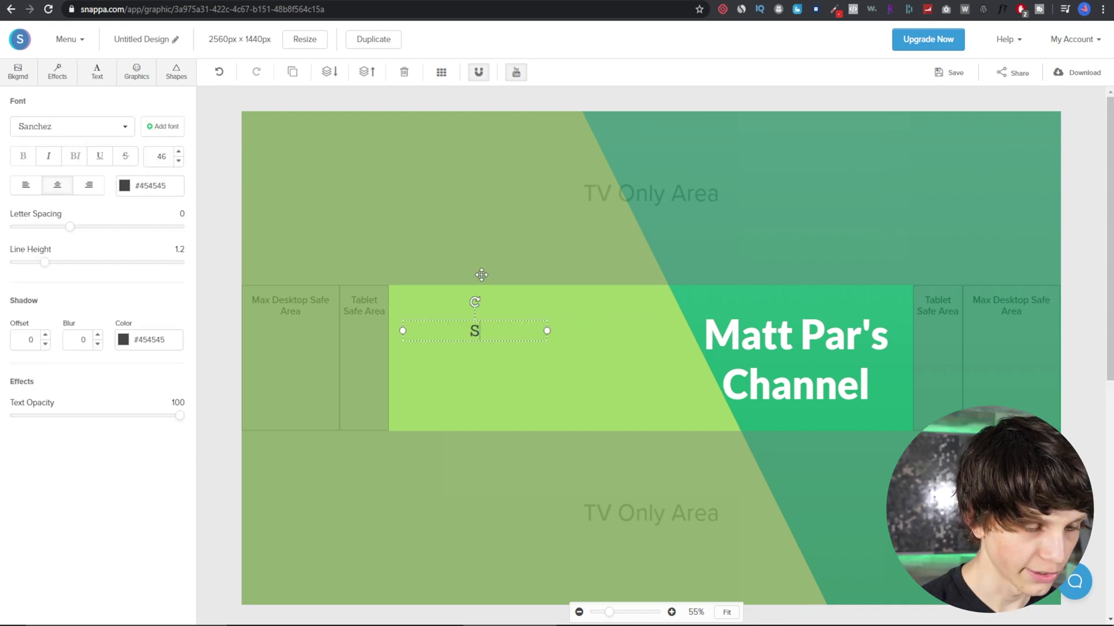
{"action": "type", "text": "ubscribe For All Thn"}
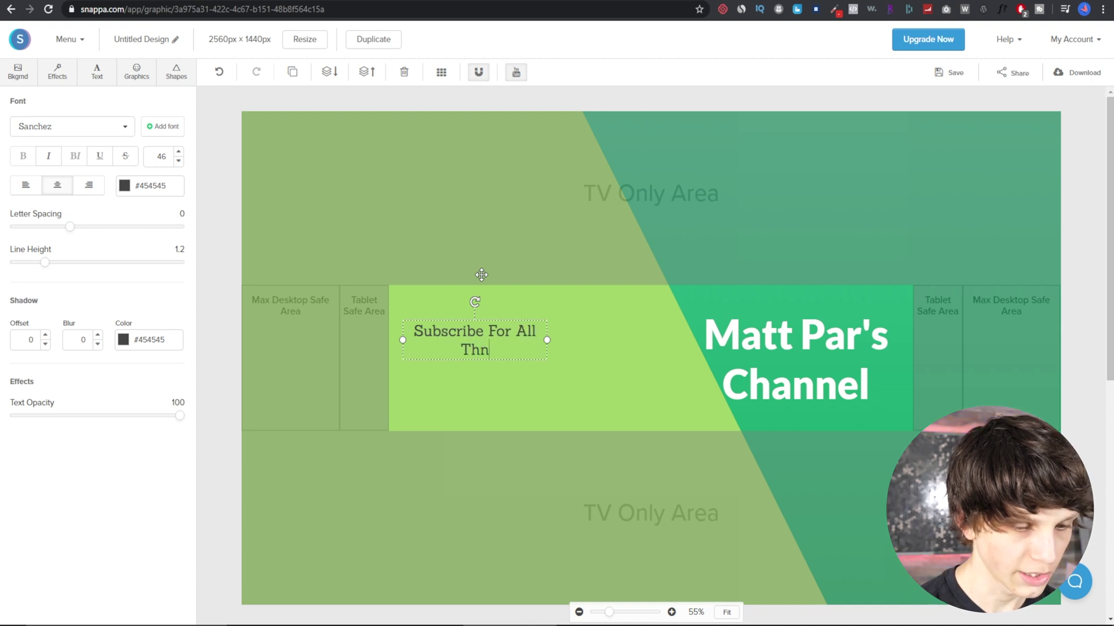
{"action": "key", "text": "BackSpace"}
{"action": "type", "text": "ings YouTube Related"}
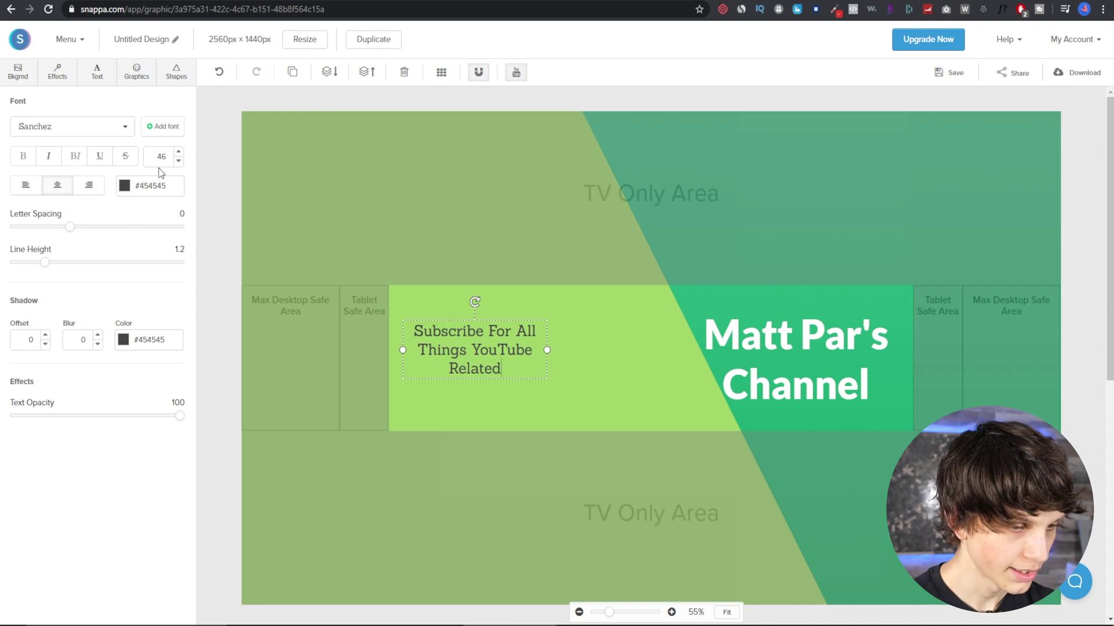
{"action": "type", "text": "60"}
{"action": "key", "text": "Return"}
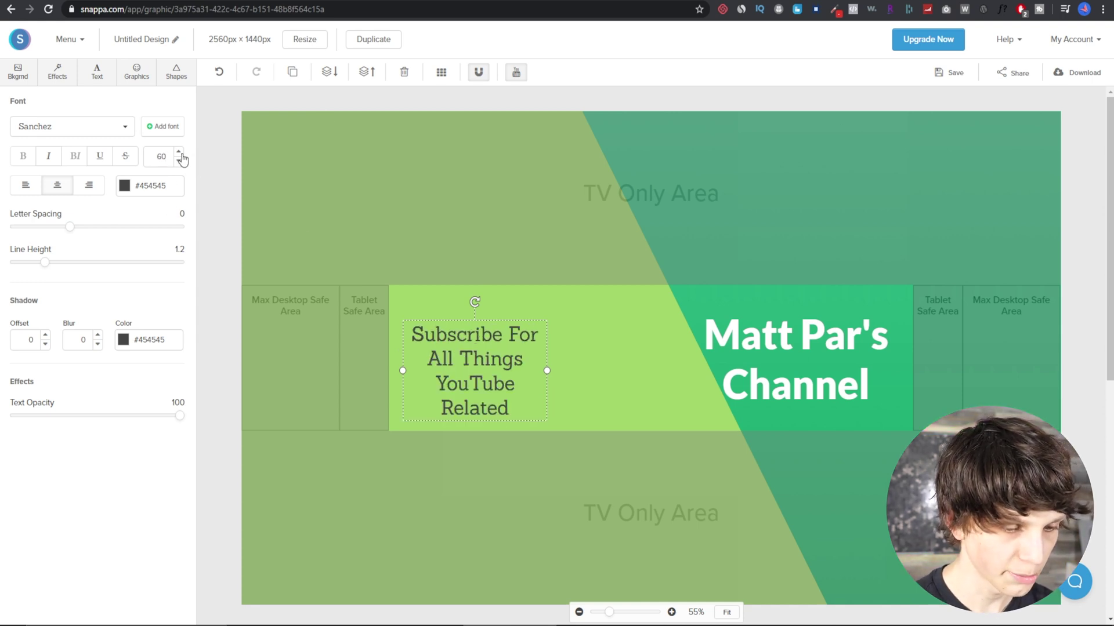
{"action": "key", "text": "shift+Left"}
{"action": "key", "text": "shift+Left"}
{"action": "type", "text": "80"}
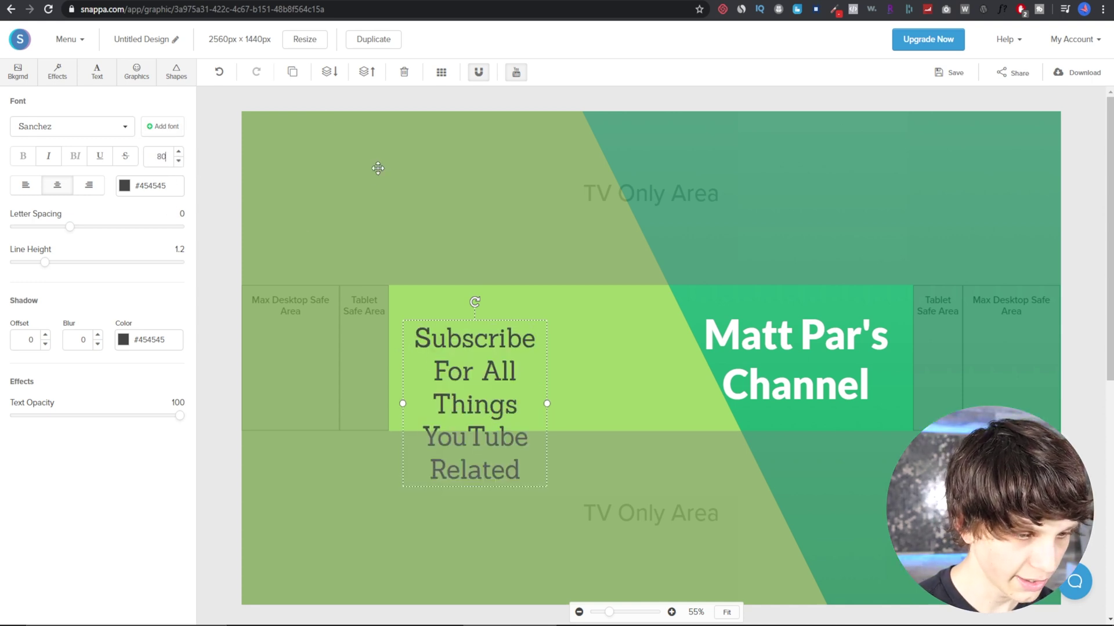
Widen the tagline box and switch the tagline to a heavy bold font
{"action": "left_click_drag", "start_coordinate": [546, 403], "coordinate": [693, 390]}
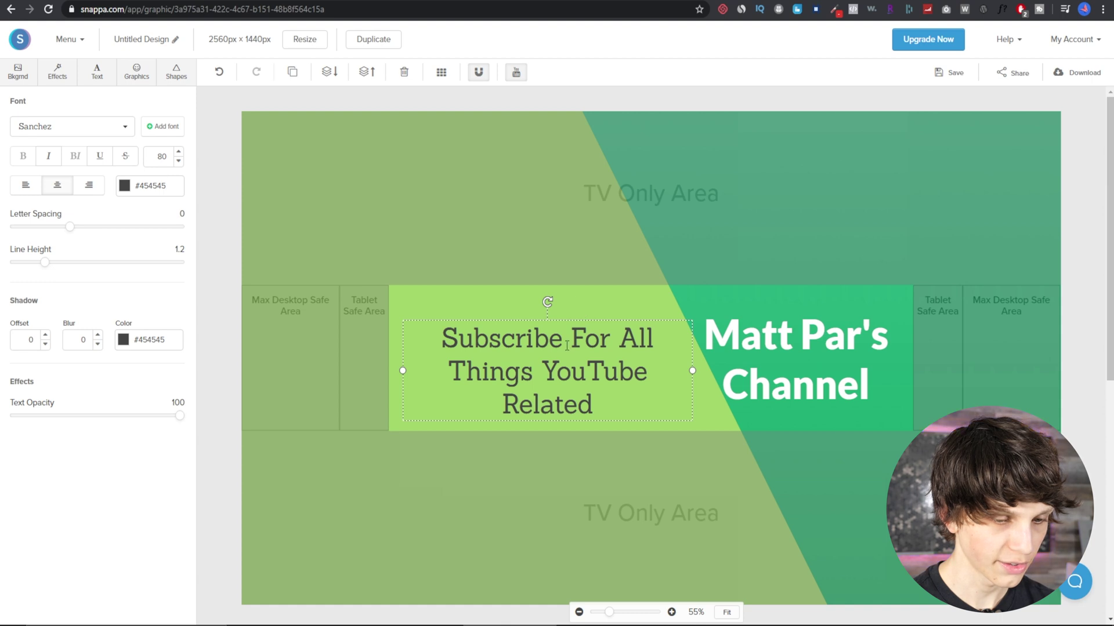
{"action": "left_click", "coordinate": [99, 126]}
{"action": "scroll", "coordinate": [113, 220], "scroll_direction": "down", "scroll_amount": 3}
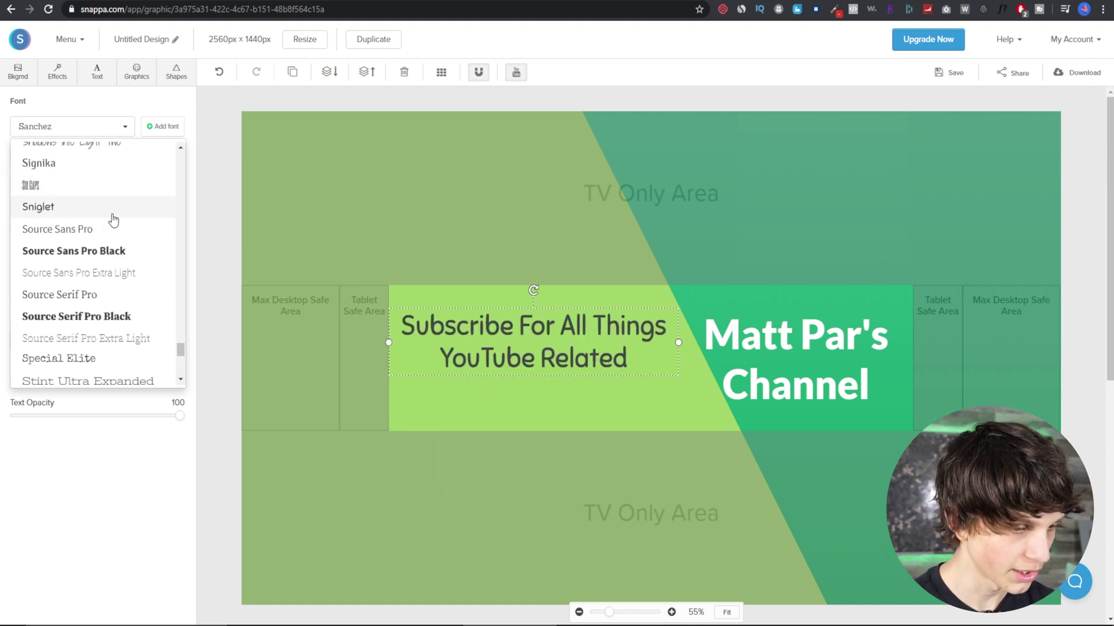
{"action": "double_click", "coordinate": [50, 124]}
{"action": "scroll", "coordinate": [125, 268], "scroll_direction": "up", "scroll_amount": 8}
{"action": "left_click", "coordinate": [127, 268]}
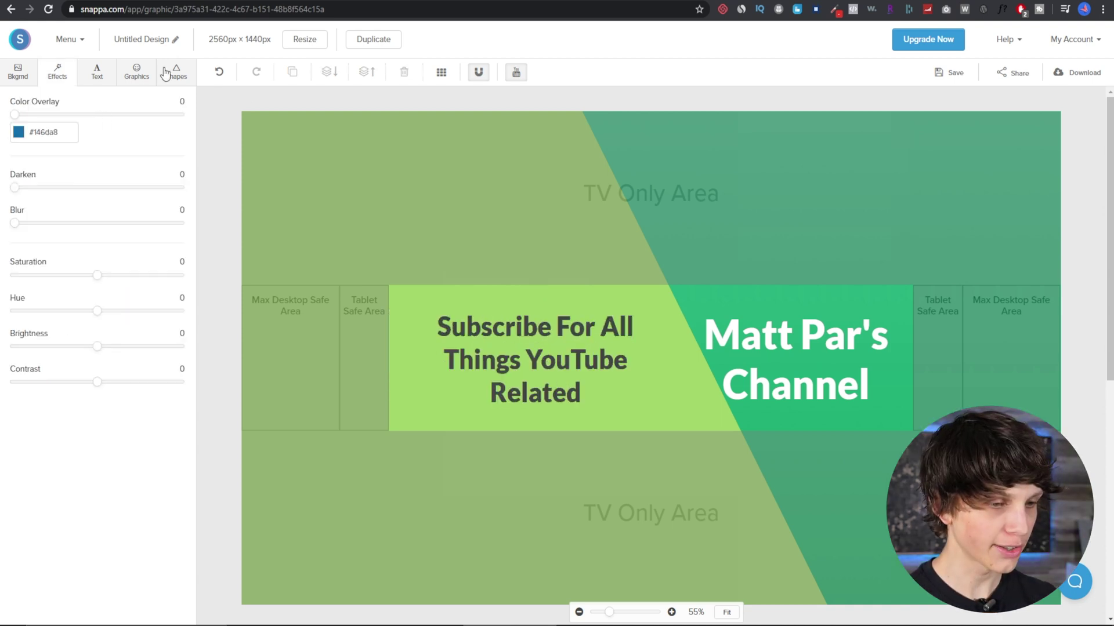
Search the graphics library for 'youtube' and add the black play-button icon
{"action": "left_click", "coordinate": [135, 78]}
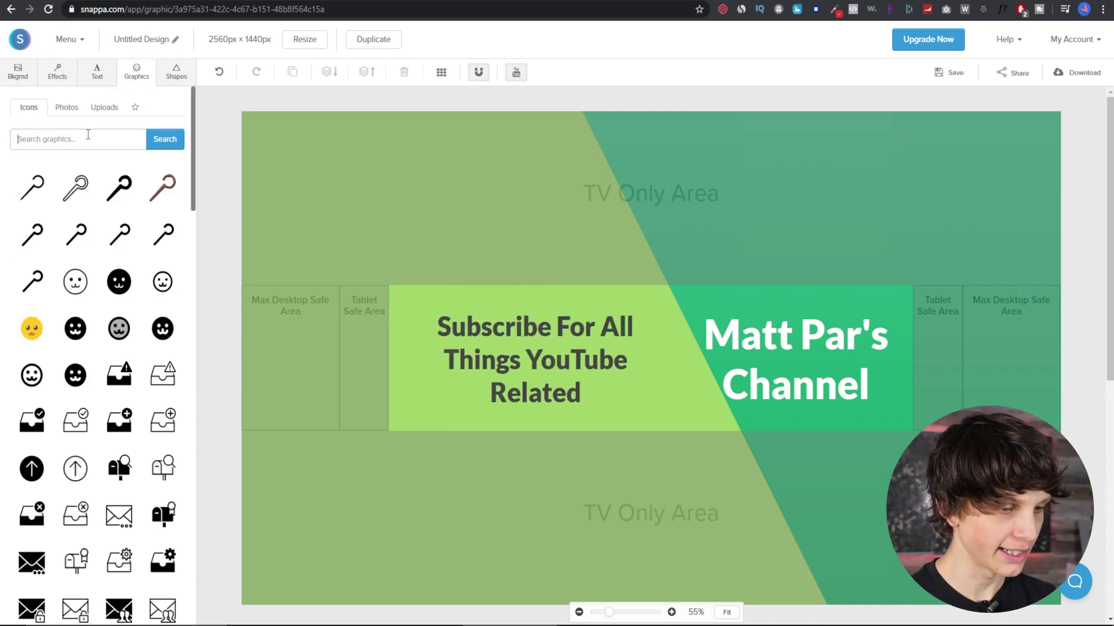
{"action": "type", "text": "youtube"}
{"action": "key", "text": "Return"}
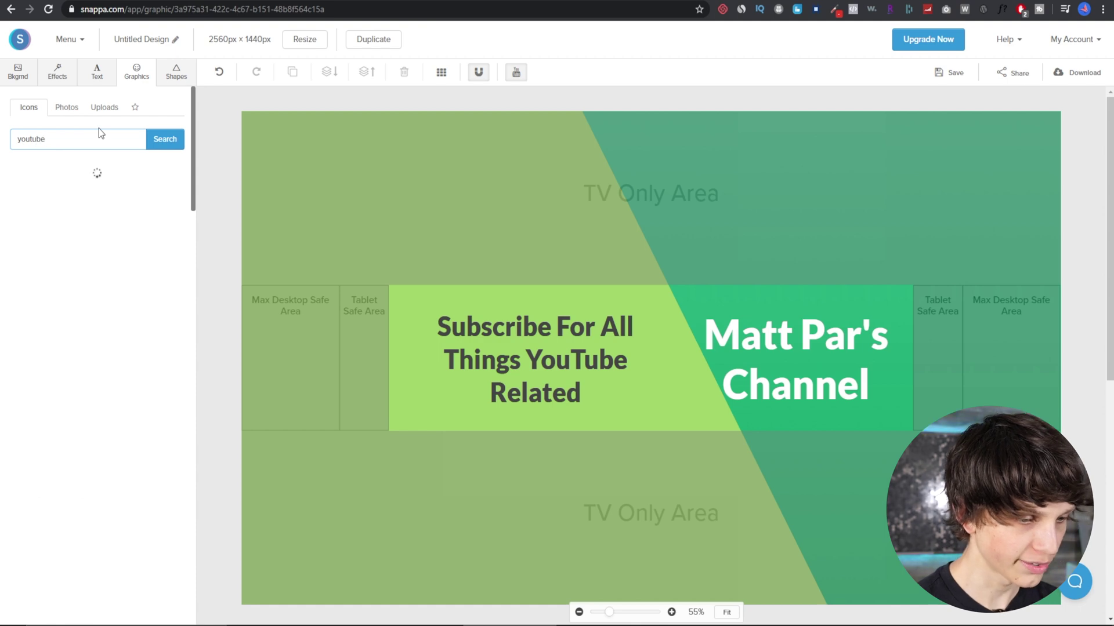
{"action": "scroll", "coordinate": [133, 360], "scroll_direction": "down", "scroll_amount": 5}
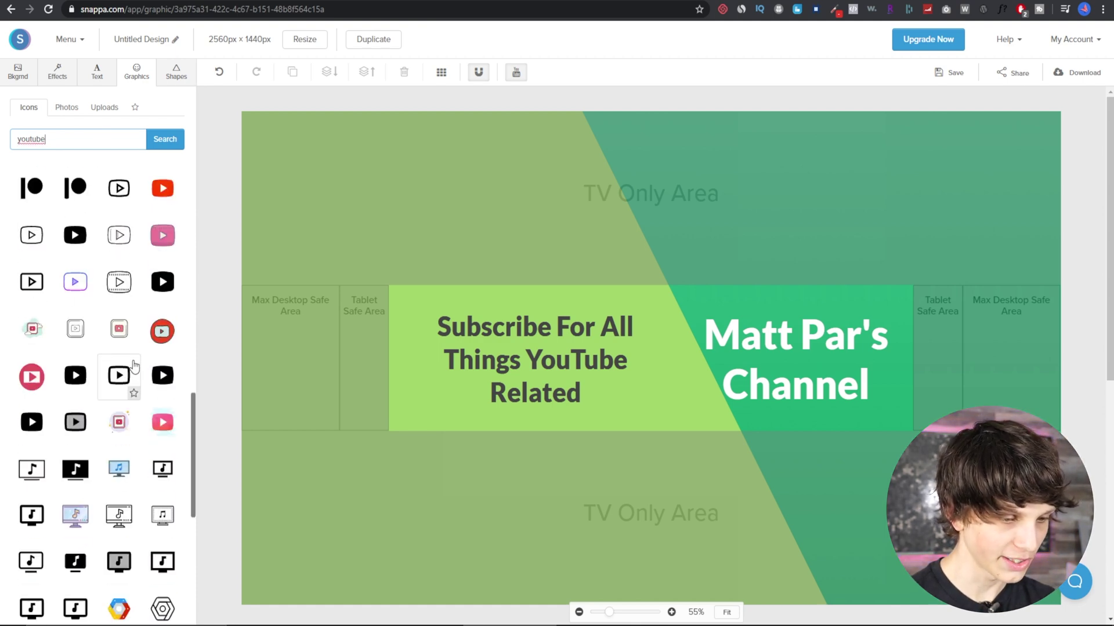
{"action": "scroll", "coordinate": [133, 364], "scroll_direction": "up", "scroll_amount": 5}
{"action": "scroll", "coordinate": [129, 346], "scroll_direction": "down", "scroll_amount": 6}
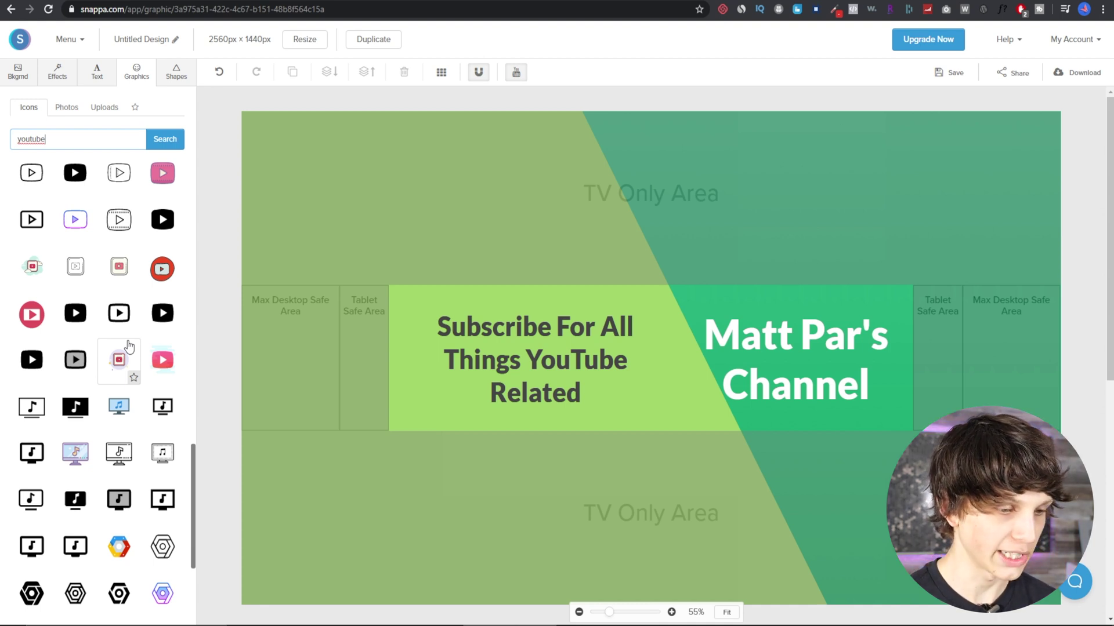
{"action": "scroll", "coordinate": [125, 342], "scroll_direction": "down", "scroll_amount": 1}
{"action": "scroll", "coordinate": [140, 371], "scroll_direction": "up", "scroll_amount": 8}
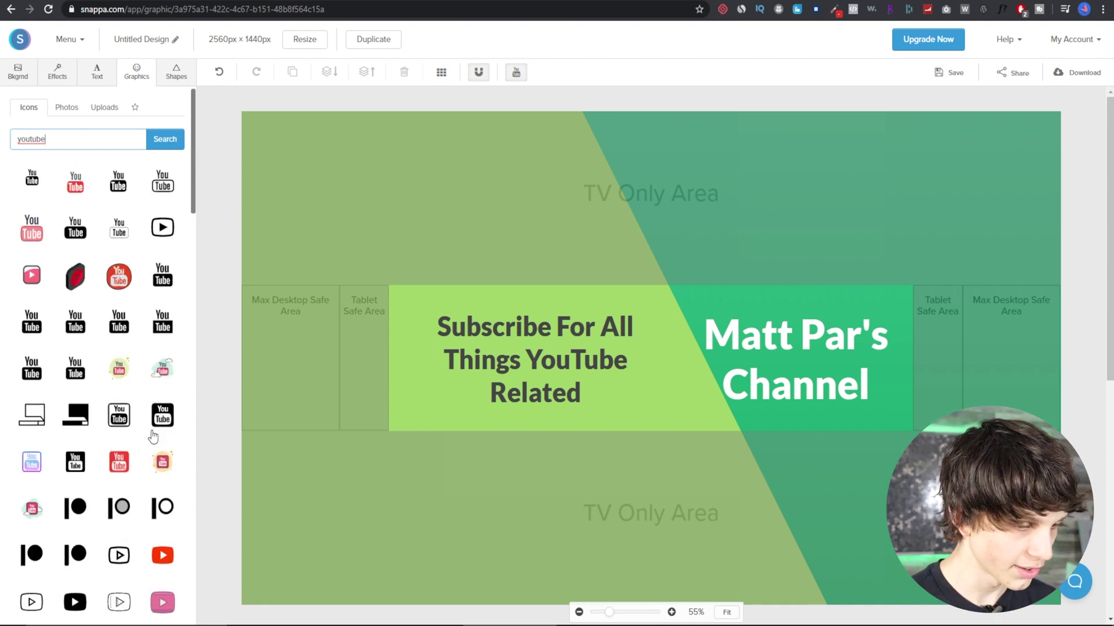
{"action": "scroll", "coordinate": [152, 420], "scroll_direction": "down", "scroll_amount": 15}
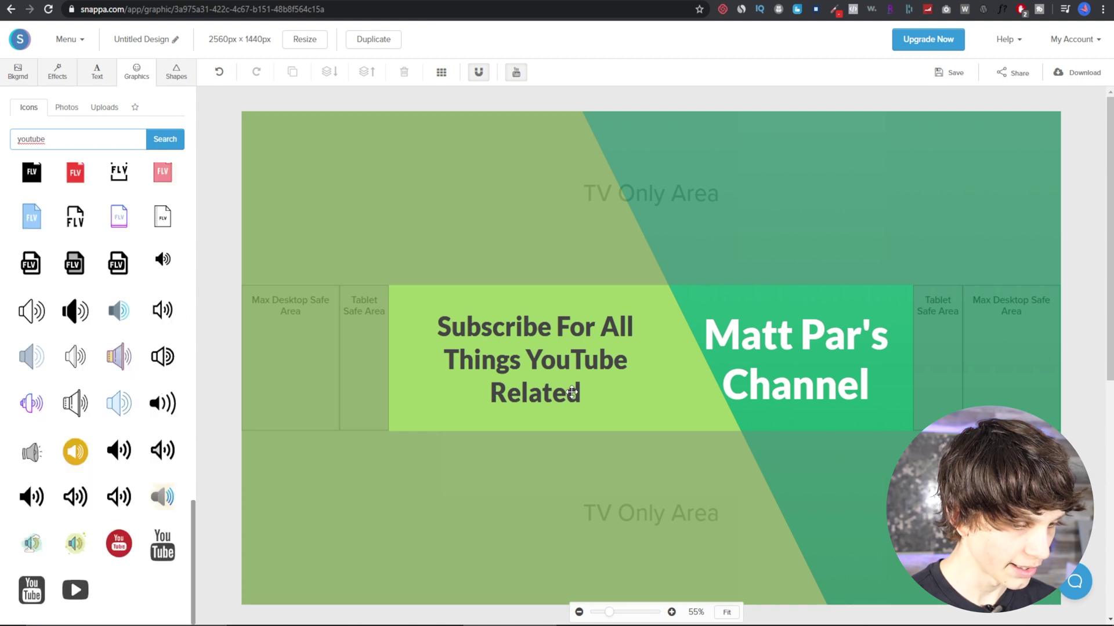
{"action": "scroll", "coordinate": [121, 371], "scroll_direction": "up", "scroll_amount": 8}
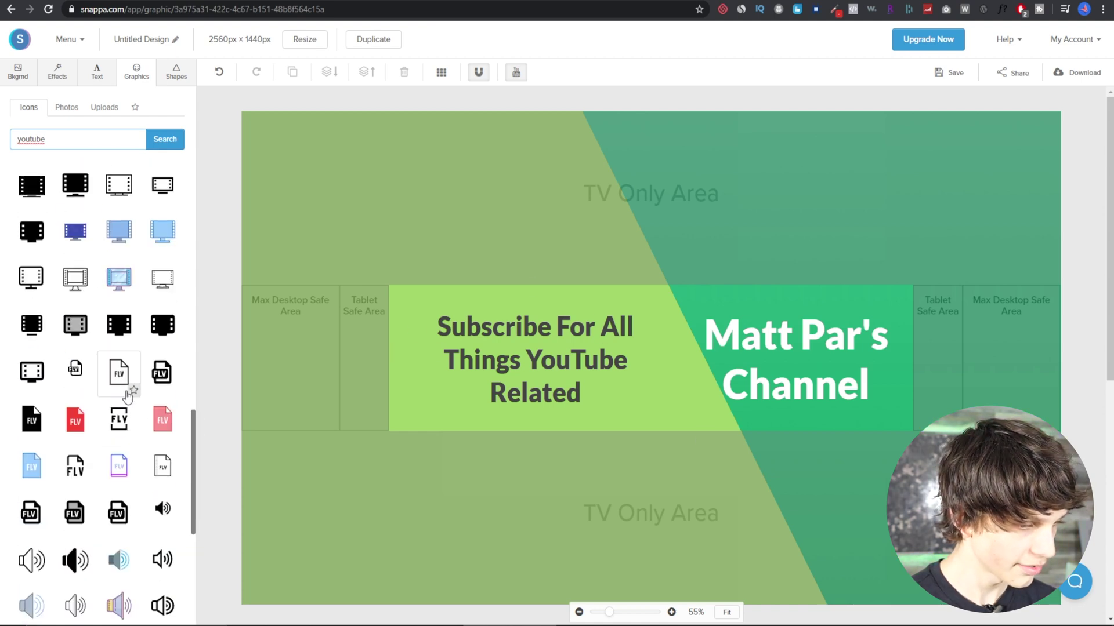
{"action": "scroll", "coordinate": [116, 372], "scroll_direction": "up", "scroll_amount": 1}
{"action": "left_click", "coordinate": [78, 279]}
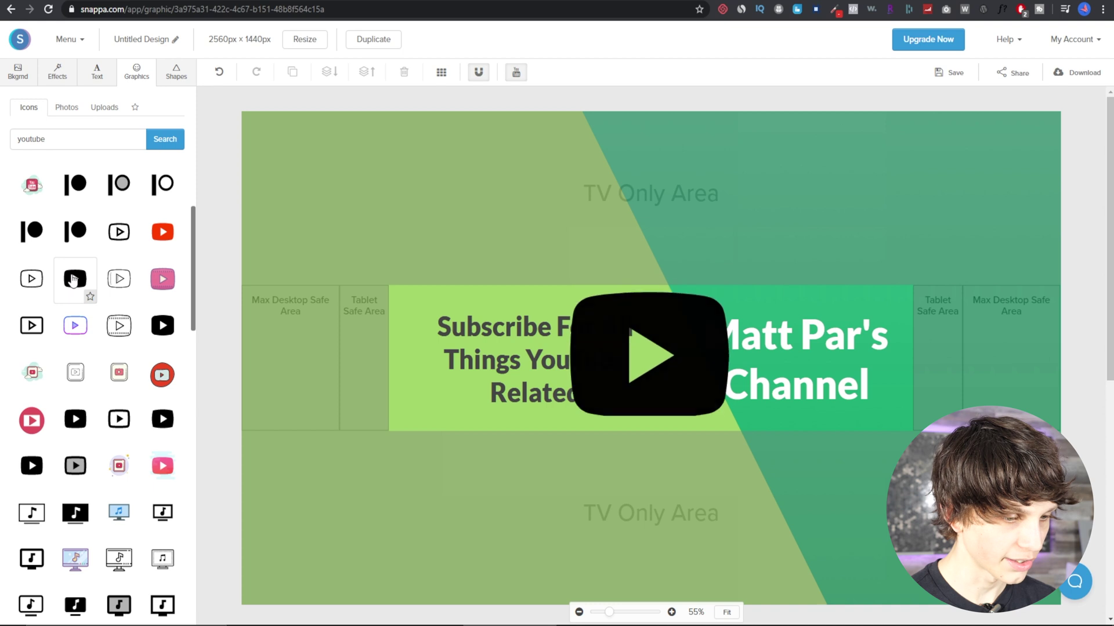
Shrink the play logo and place it between the tagline and the channel name
{"action": "left_click", "coordinate": [704, 386]}
{"action": "left_click_drag", "start_coordinate": [743, 457], "coordinate": [629, 340]}
{"action": "left_click_drag", "start_coordinate": [594, 298], "coordinate": [666, 371]}
{"action": "left_click_drag", "start_coordinate": [552, 352], "coordinate": [518, 361]}
{"action": "left_click_drag", "start_coordinate": [680, 385], "coordinate": [666, 370]}
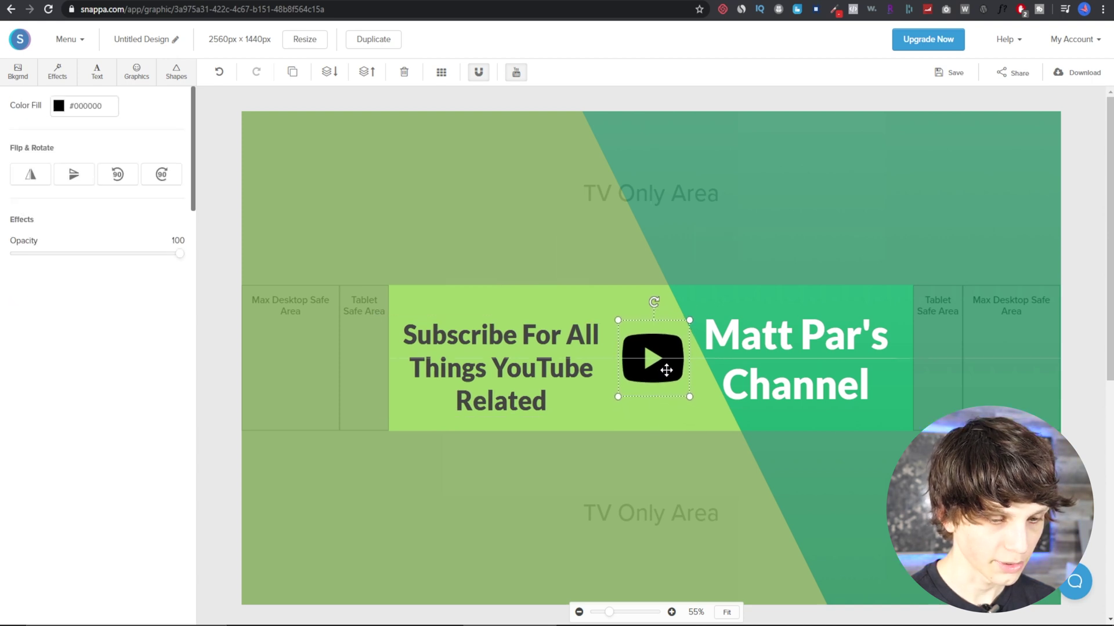
Shift the green diagonal edge left and nudge the play logo into its final spot
{"action": "left_click", "coordinate": [671, 391]}
{"action": "mouse_move", "coordinate": [602, 477]}
{"action": "left_mouse_down"}
{"action": "mouse_move", "coordinate": [661, 456]}
{"action": "mouse_move", "coordinate": [608, 472]}
{"action": "left_mouse_up"}
{"action": "left_click_drag", "start_coordinate": [637, 377], "coordinate": [647, 368]}
{"action": "left_click", "coordinate": [585, 451]}
{"action": "left_click_drag", "start_coordinate": [586, 451], "coordinate": [582, 450]}
{"action": "left_click", "coordinate": [675, 368]}
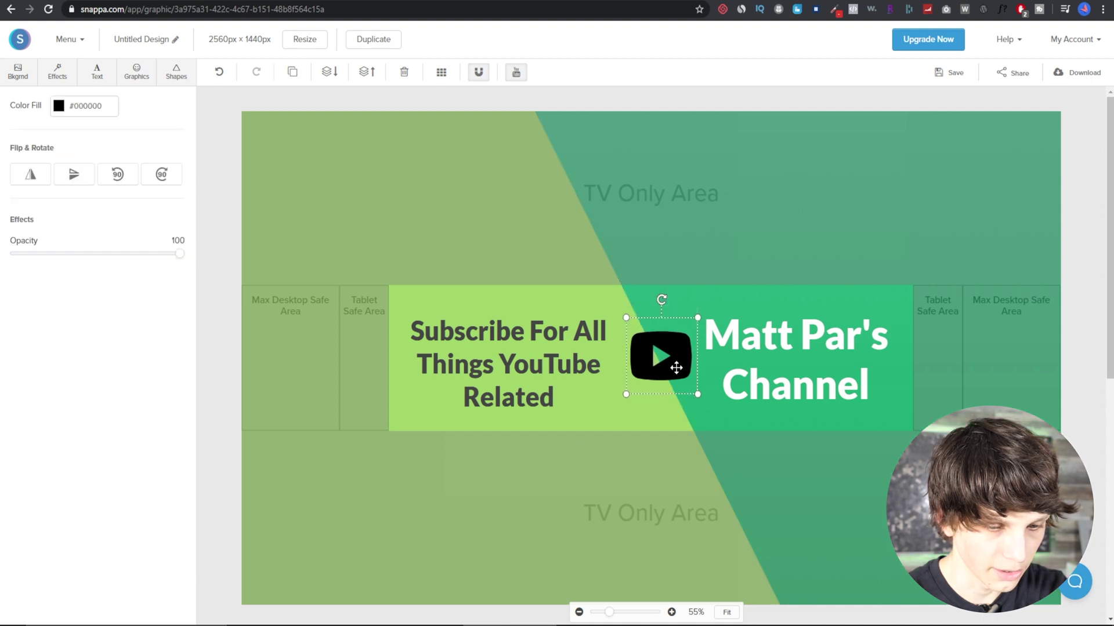
{"action": "left_click_drag", "start_coordinate": [676, 367], "coordinate": [673, 369]}
{"action": "left_click", "coordinate": [220, 244]}
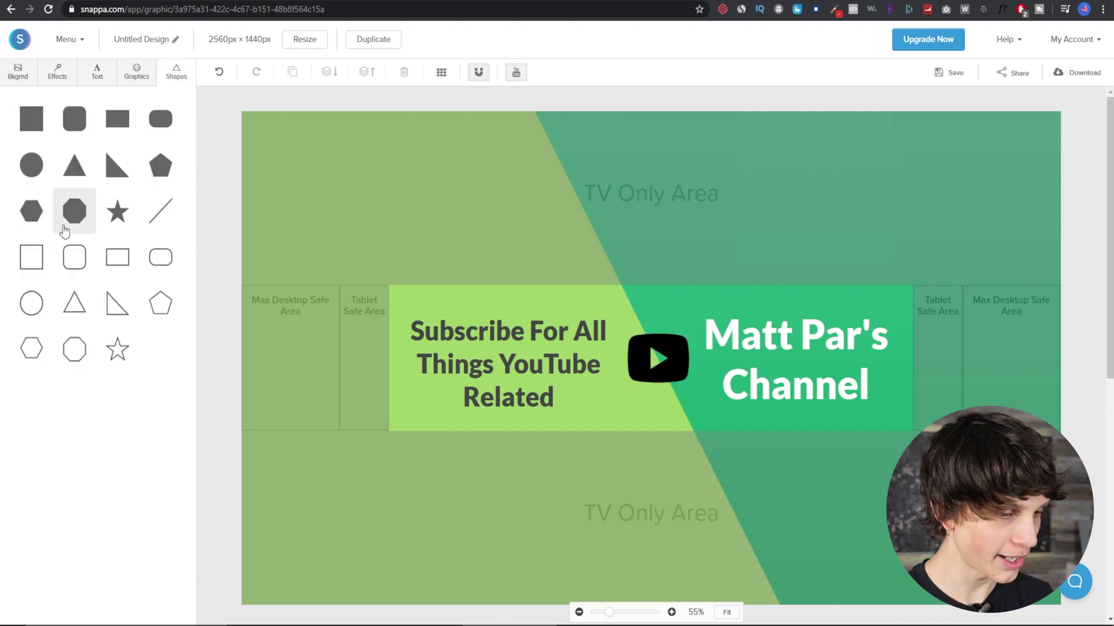
Frame the first channel-name line with an outlined square and make its border white
{"action": "left_click", "coordinate": [32, 257]}
{"action": "left_click_drag", "start_coordinate": [723, 270], "coordinate": [848, 310]}
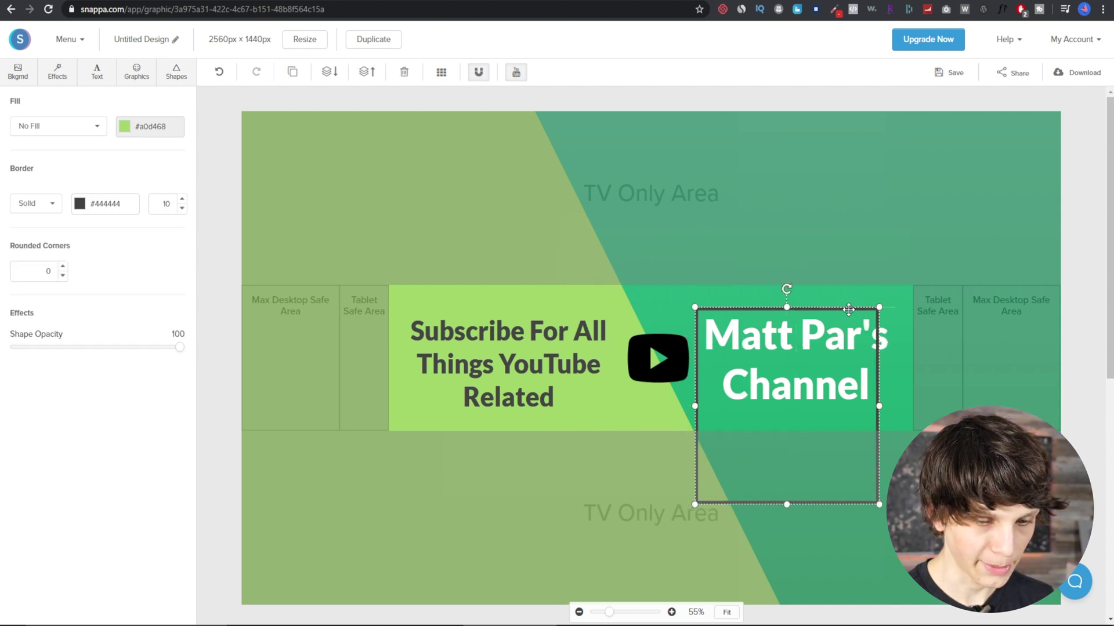
{"action": "left_click_drag", "start_coordinate": [878, 504], "coordinate": [895, 367]}
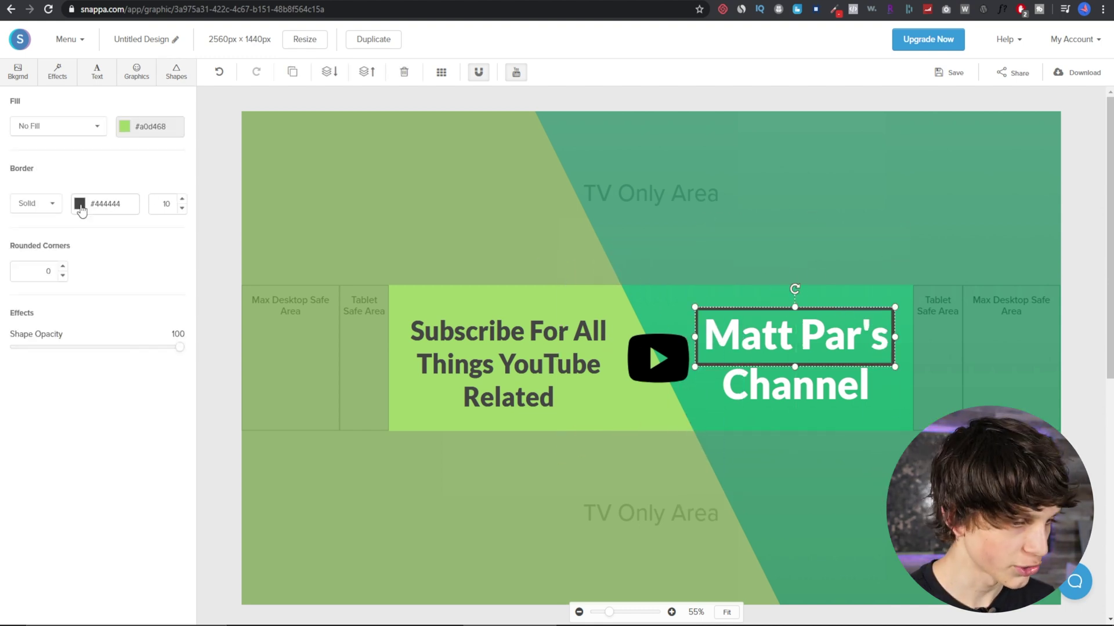
{"action": "left_click", "coordinate": [84, 204]}
{"action": "left_click", "coordinate": [99, 271]}
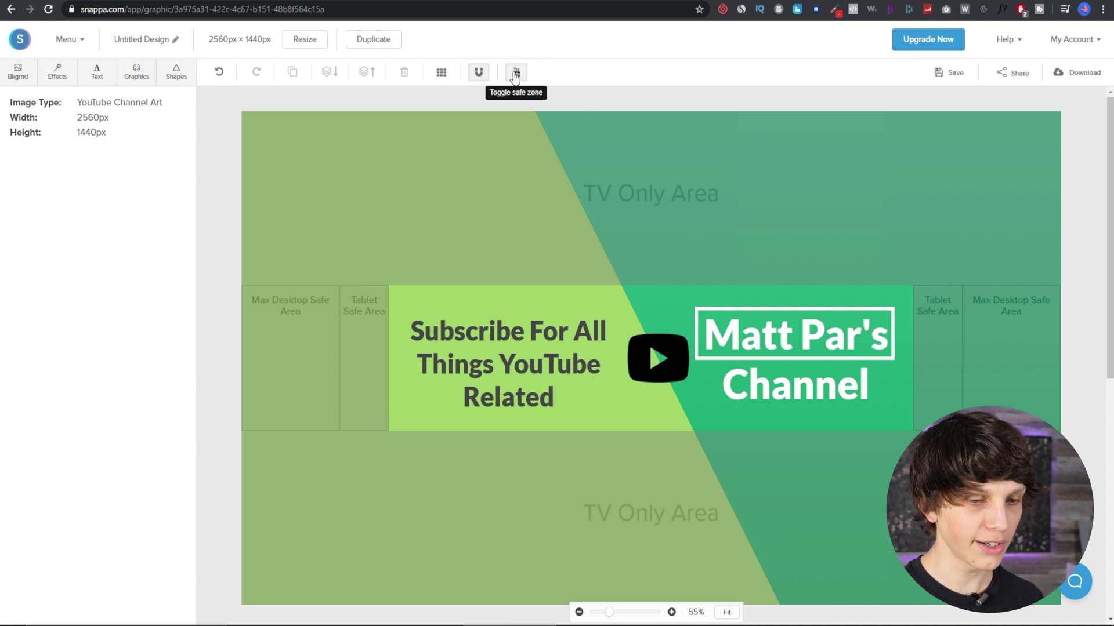
Preview the banner with the safe-zone guides toggled off and on, then save the design
{"action": "left_click", "coordinate": [516, 76]}
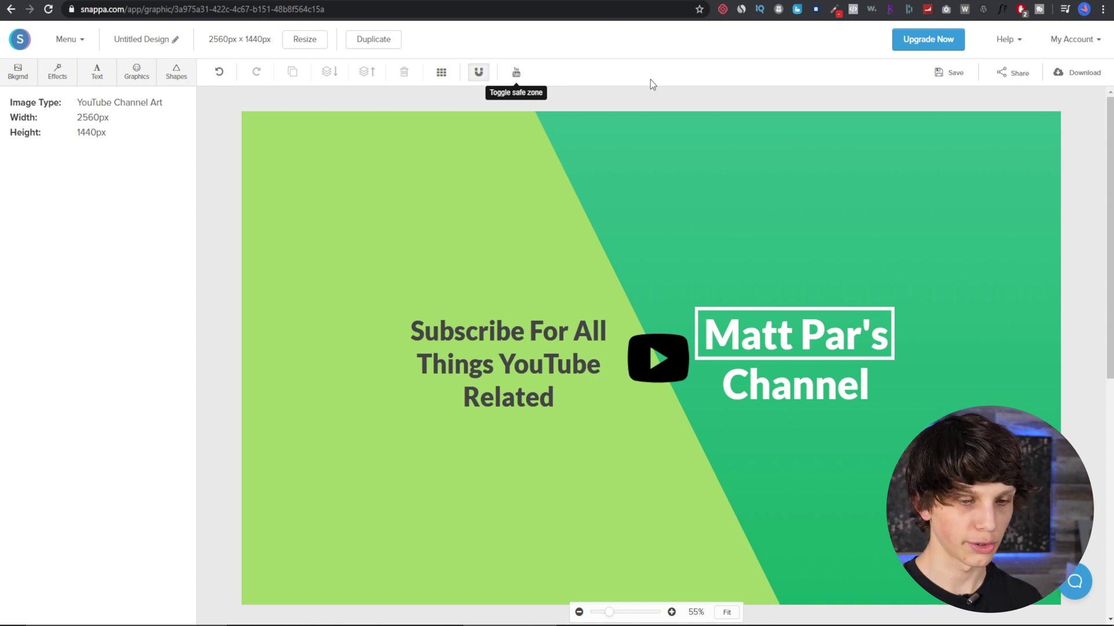
{"action": "left_click", "coordinate": [516, 72]}
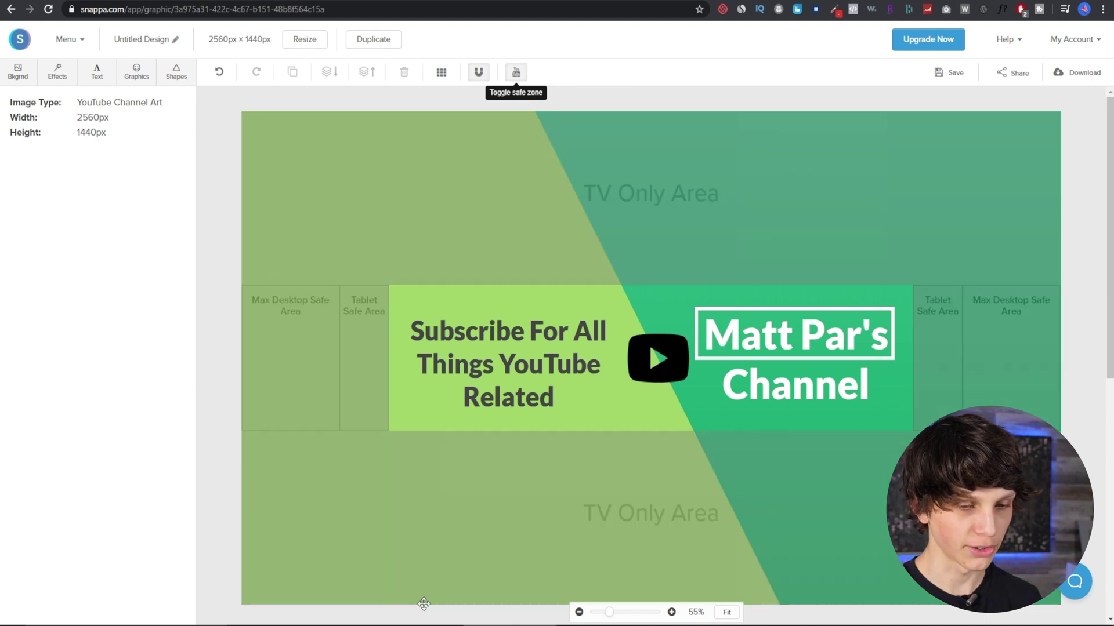
{"action": "left_click", "coordinate": [516, 72]}
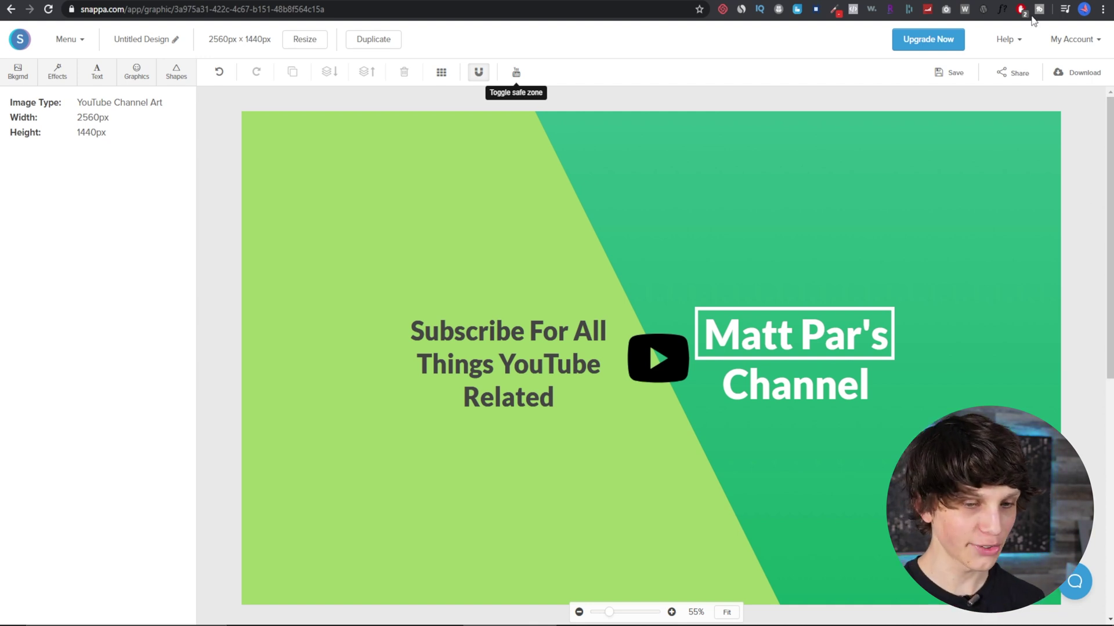
{"action": "left_click", "coordinate": [518, 74]}
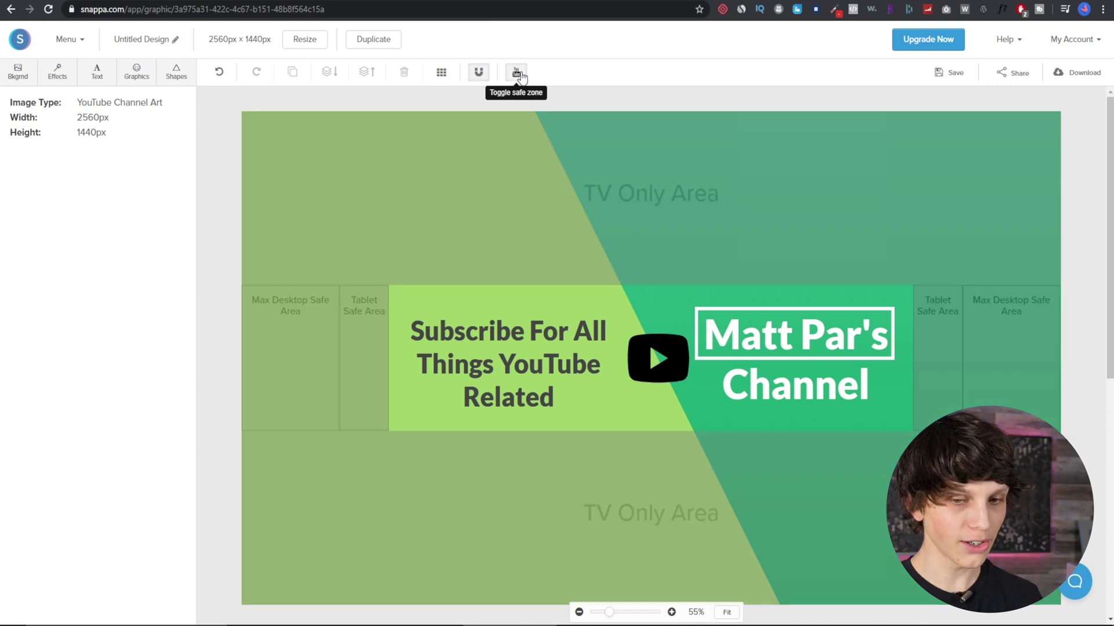
{"action": "left_click", "coordinate": [950, 73]}
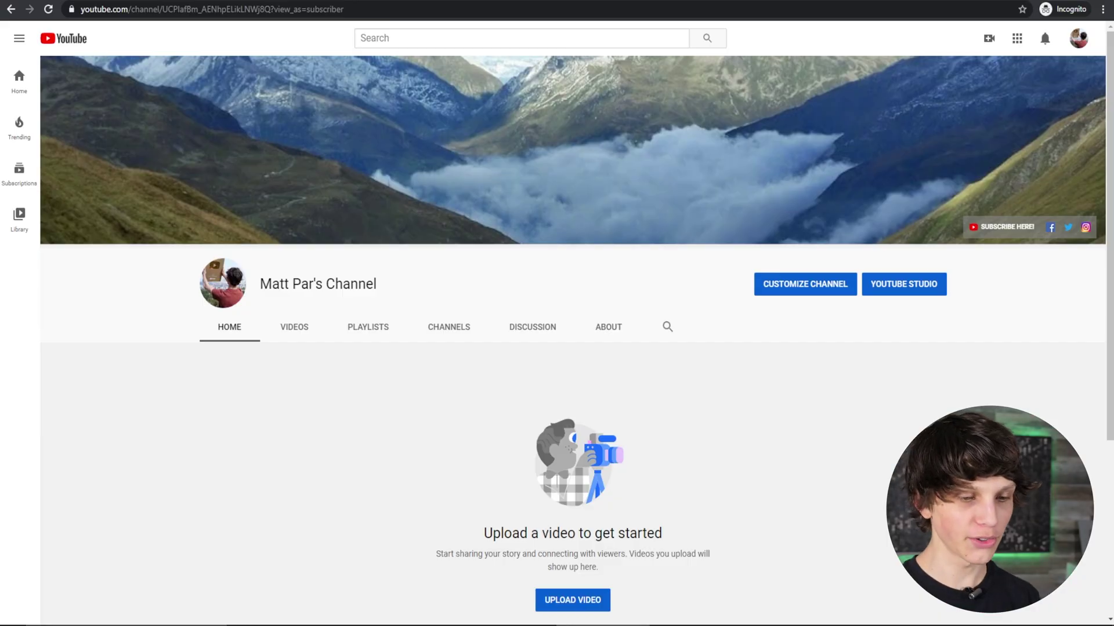
Open the Channel art dialog from the camera edit button on the channel banner
{"action": "mouse_move", "coordinate": [962, 155]}
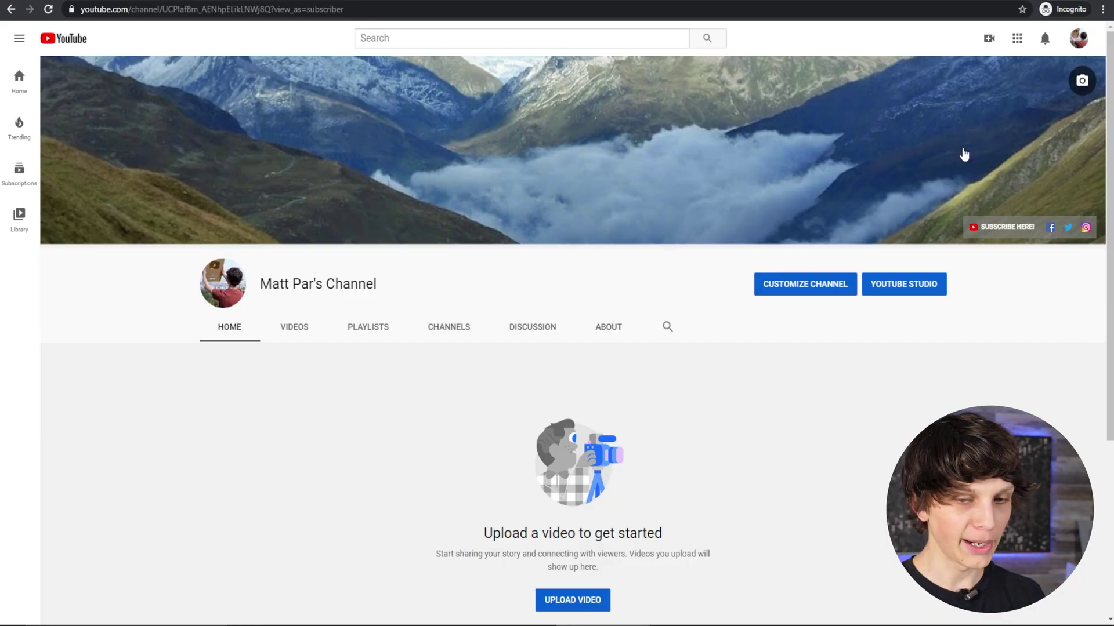
{"action": "left_click", "coordinate": [1081, 82]}
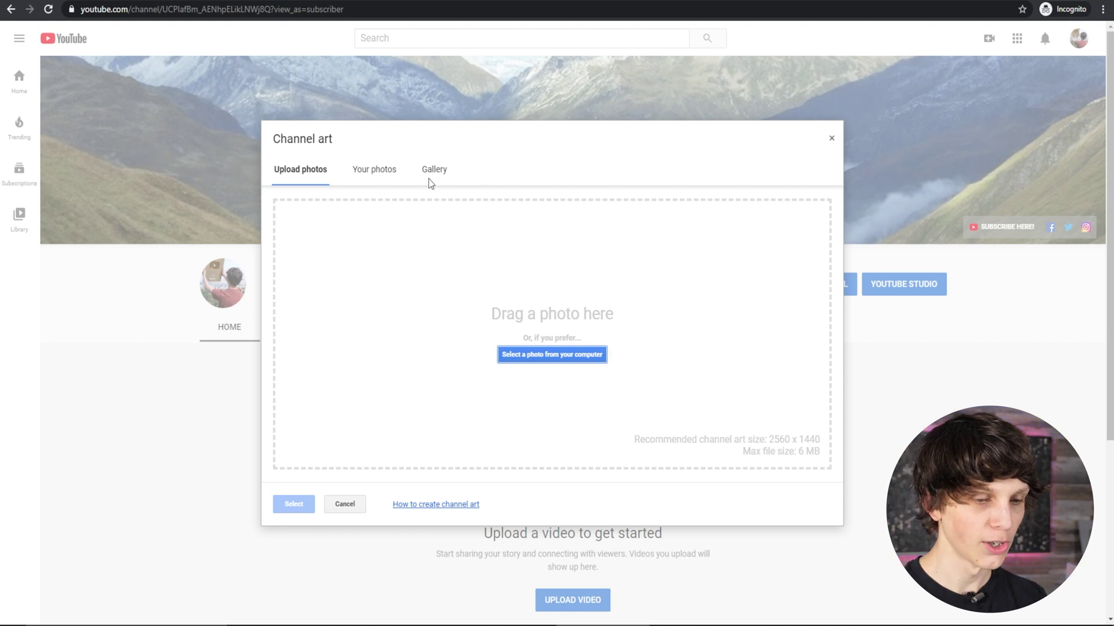
Choose the green banner from the 2020-05-01 album in Your photos, fit the crop, and select it
{"action": "left_click", "coordinate": [350, 180]}
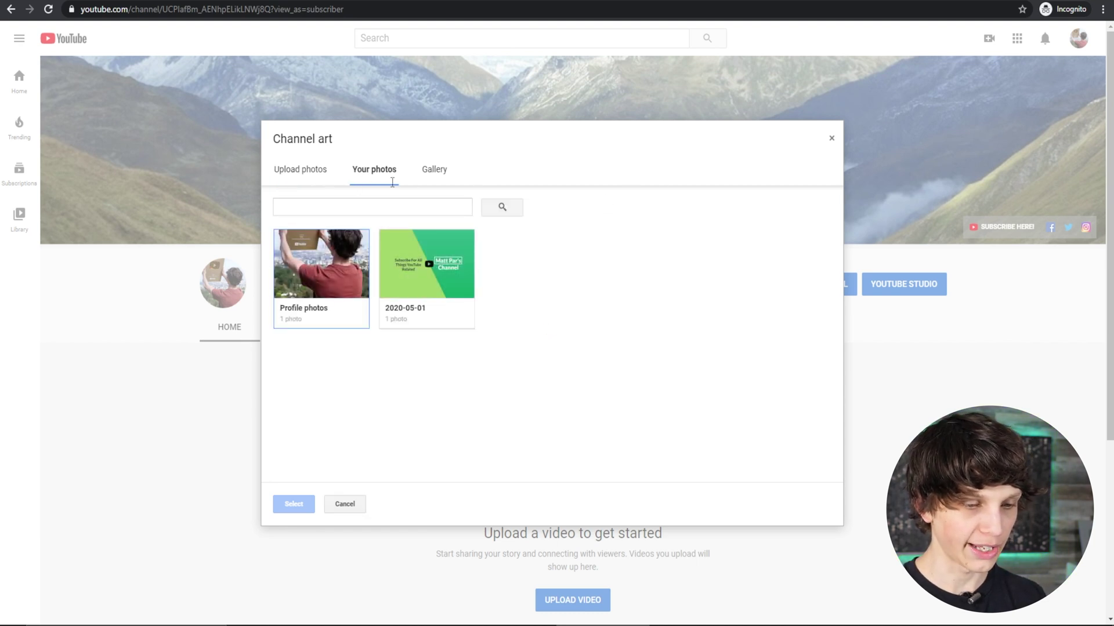
{"action": "left_click", "coordinate": [423, 275]}
{"action": "left_click", "coordinate": [309, 265]}
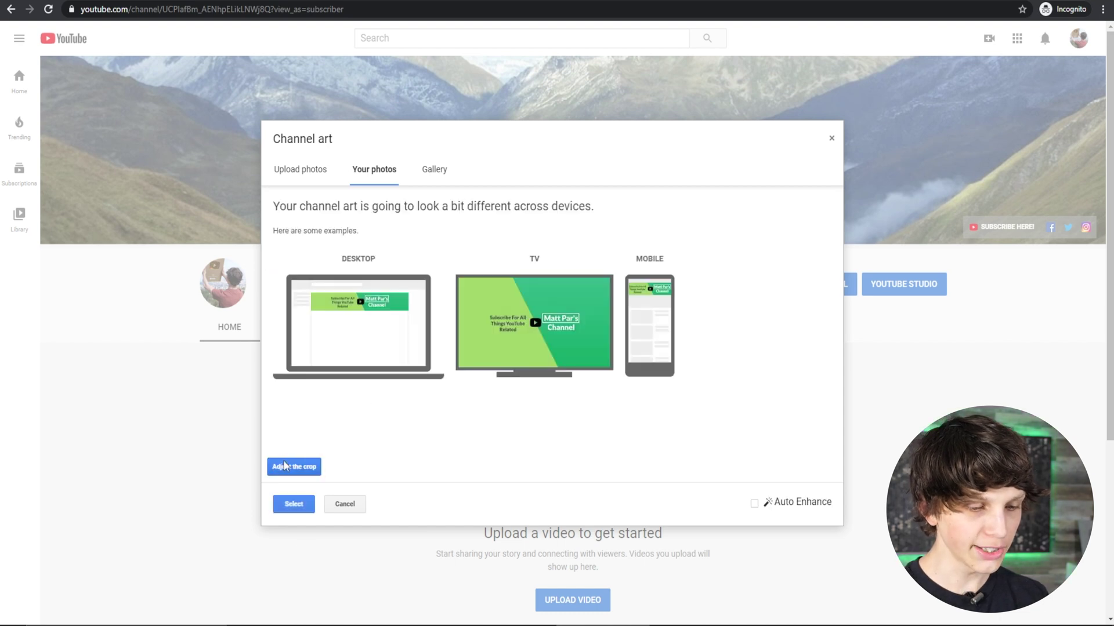
{"action": "left_click", "coordinate": [286, 467]}
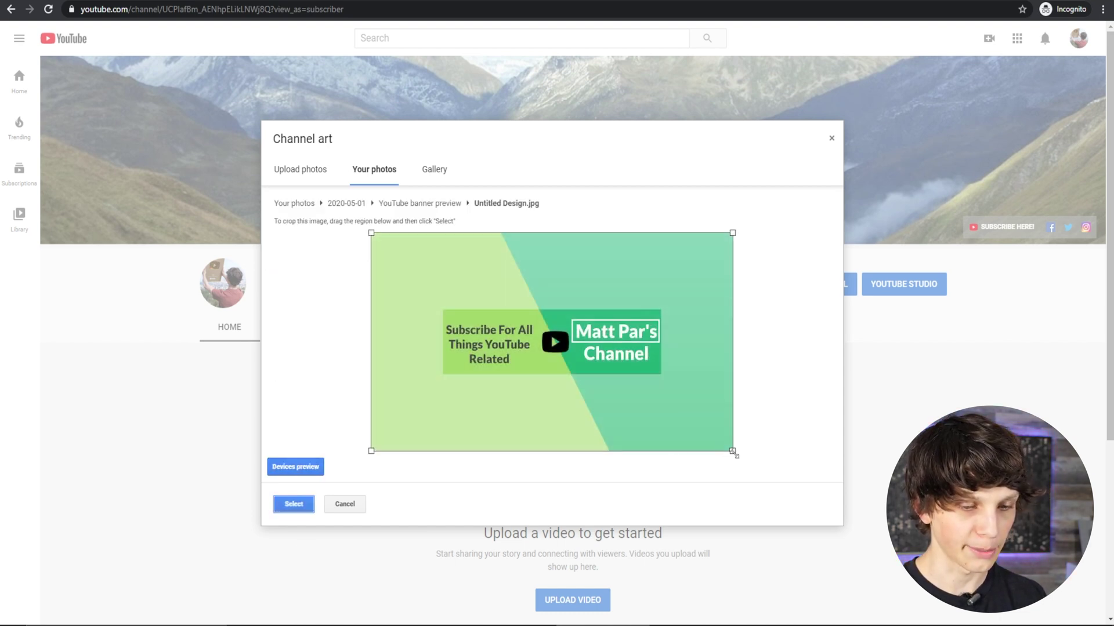
{"action": "left_click_drag", "start_coordinate": [734, 453], "coordinate": [840, 518]}
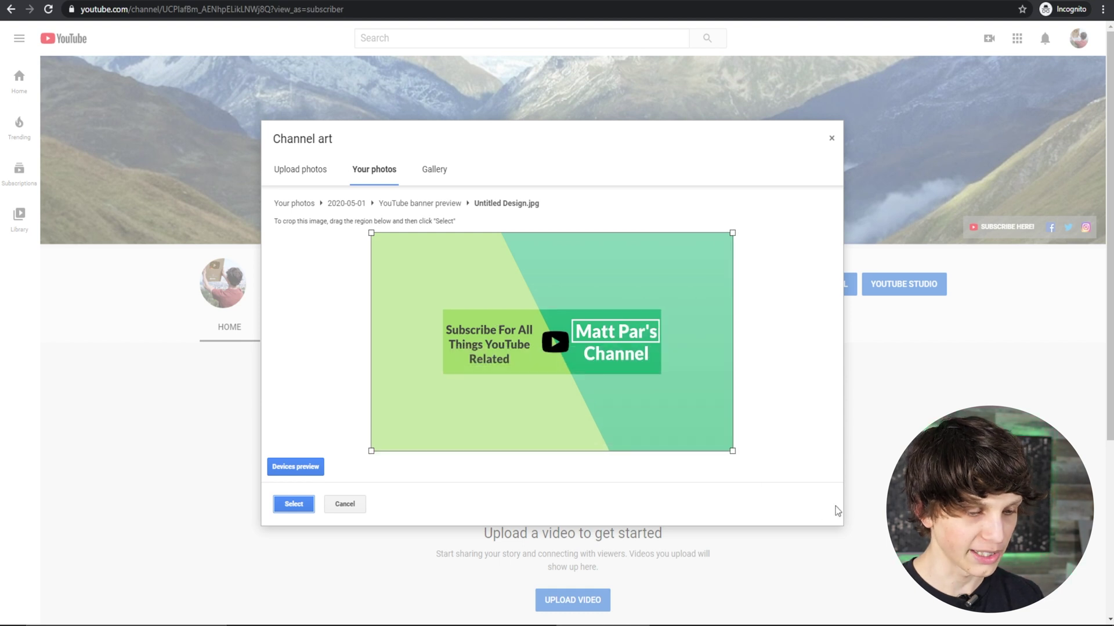
{"action": "left_click", "coordinate": [596, 388]}
{"action": "left_click", "coordinate": [296, 503]}
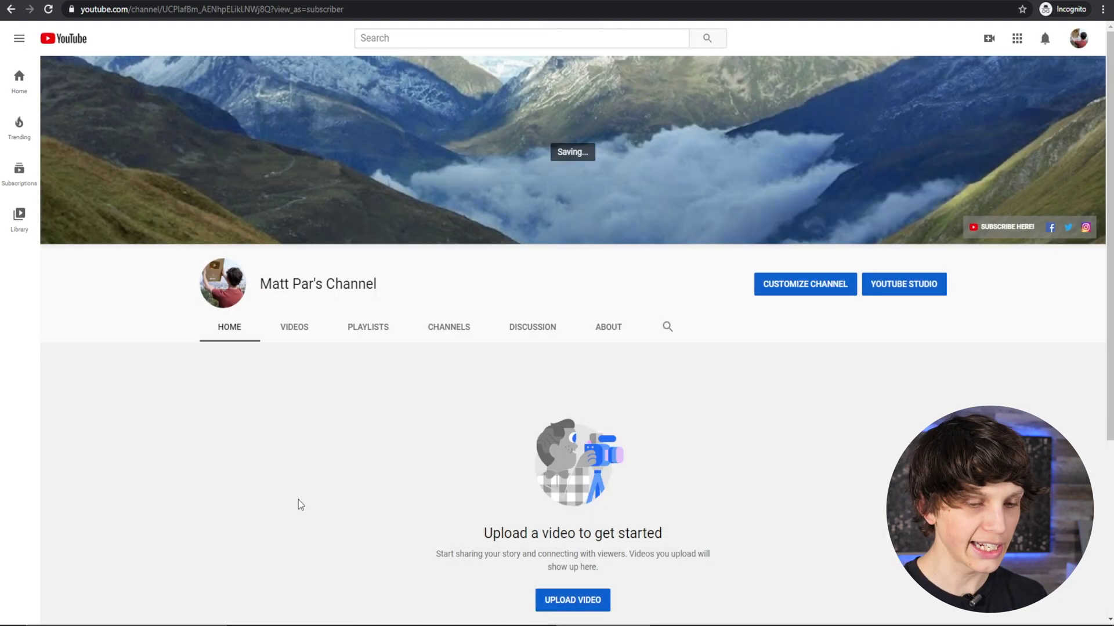